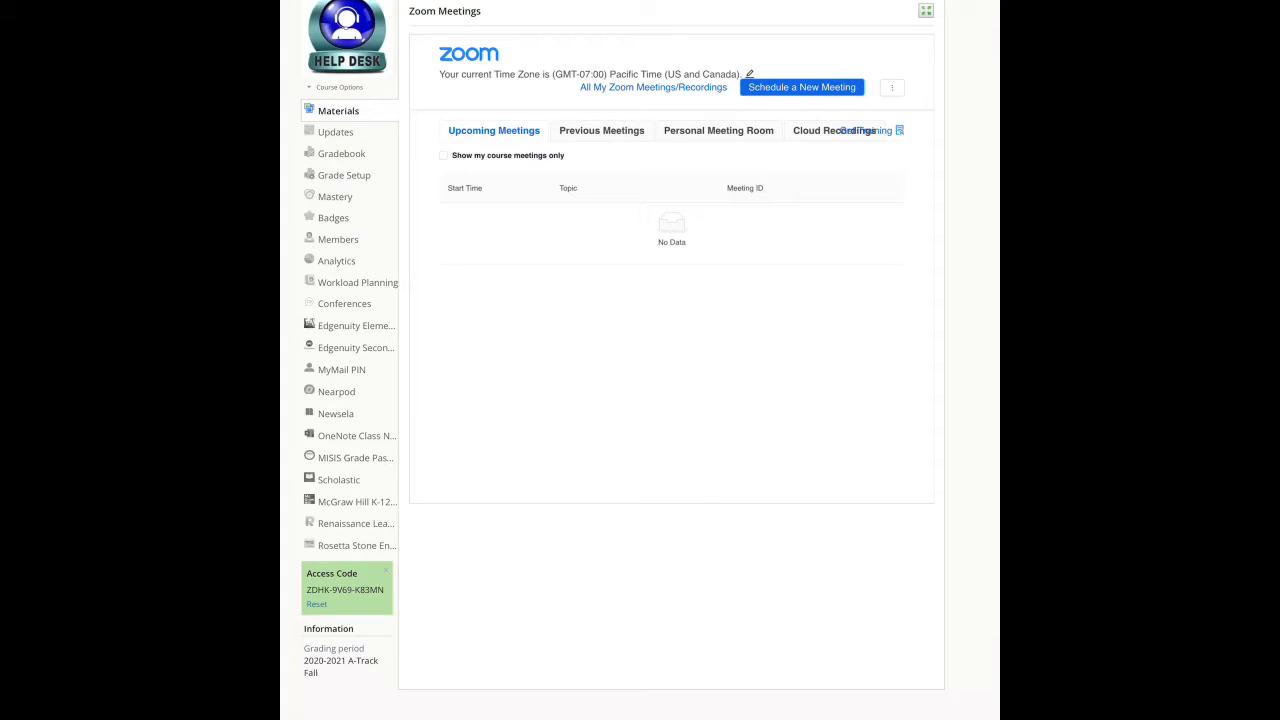
# Step: Start scheduling a new Zoom meeting and replace its topic with "Back to School Night"
pyautogui.click(802, 88)
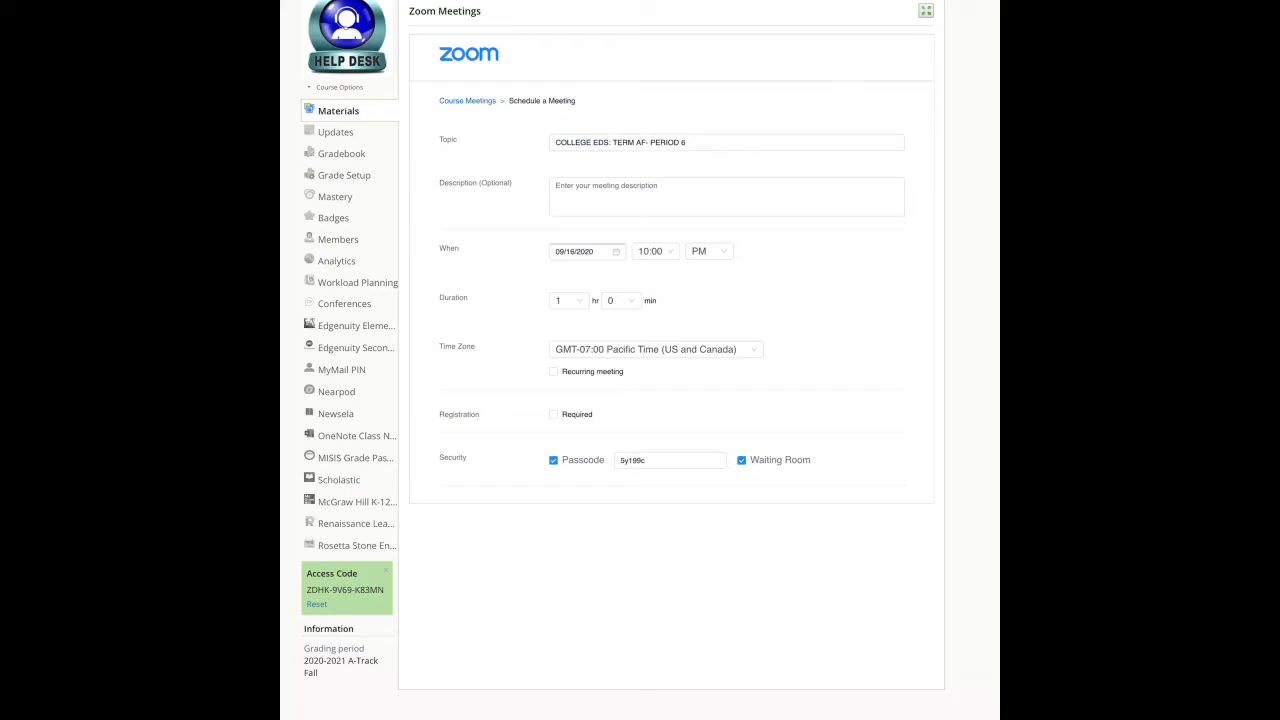
pyautogui.click(700, 142)
pyautogui.press('BackSpace')
pyautogui.press('BackSpace')
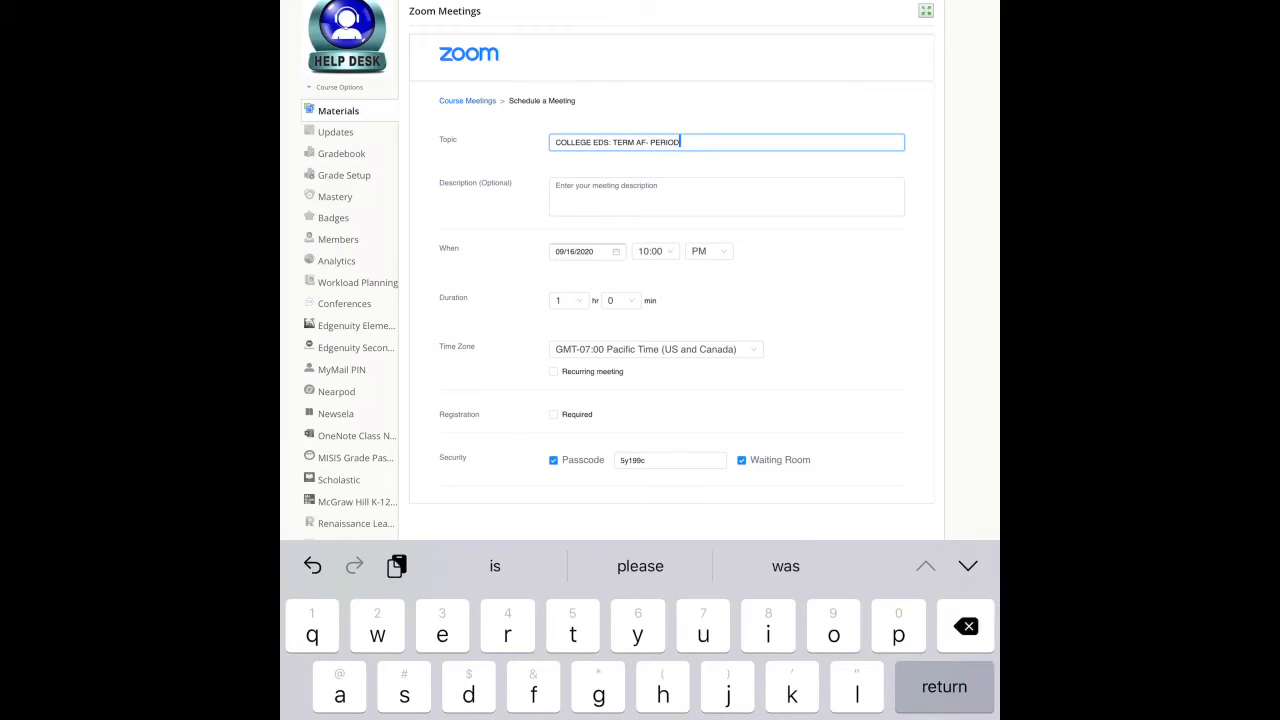
pyautogui.press('BackSpace')
pyautogui.press('BackSpace')
pyautogui.press('BackSpace')
pyautogui.press('BackSpace')
pyautogui.press('BackSpace')
pyautogui.press('BackSpace')
pyautogui.press('BackSpace')
pyautogui.press('BackSpace')
pyautogui.press('BackSpace')
pyautogui.press('BackSpace')
pyautogui.press('BackSpace')
pyautogui.press('BackSpace')
pyautogui.press('BackSpace')
pyautogui.press('BackSpace')
pyautogui.press('BackSpace')
pyautogui.press('BackSpace')
pyautogui.press('BackSpace')
pyautogui.press('BackSpace')
pyautogui.press('BackSpace')
pyautogui.press('BackSpace')
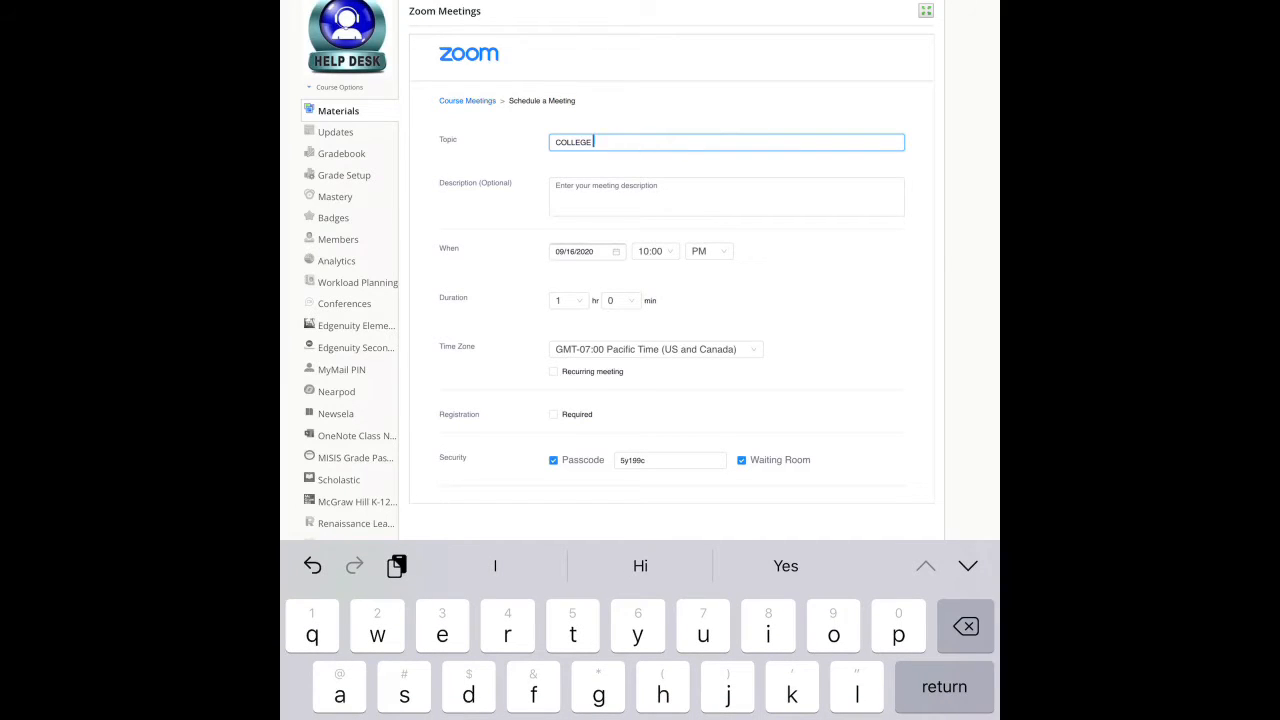
pyautogui.press('BackSpace')
pyautogui.press('BackSpace')
pyautogui.press('BackSpace')
pyautogui.press('BackSpace')
pyautogui.press('BackSpace')
pyautogui.press('BackSpace')
pyautogui.press('BackSpace')
pyautogui.press('BackSpace')
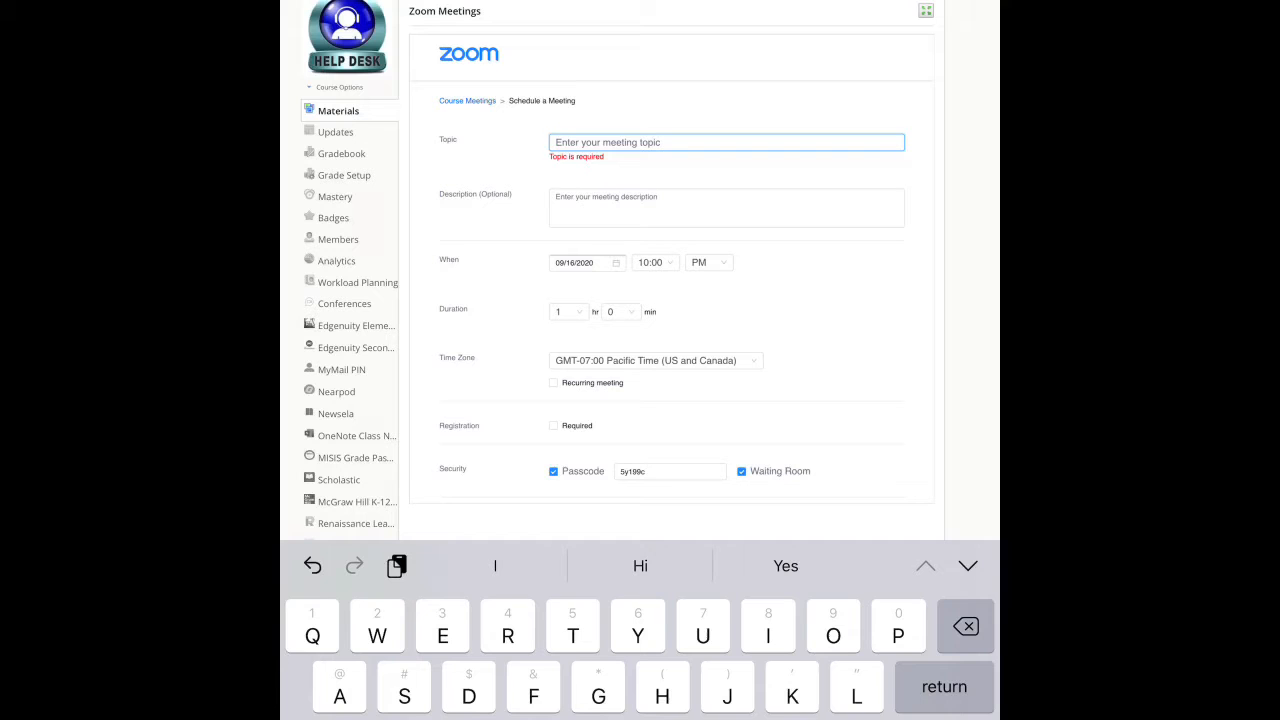
pyautogui.write('Back ')
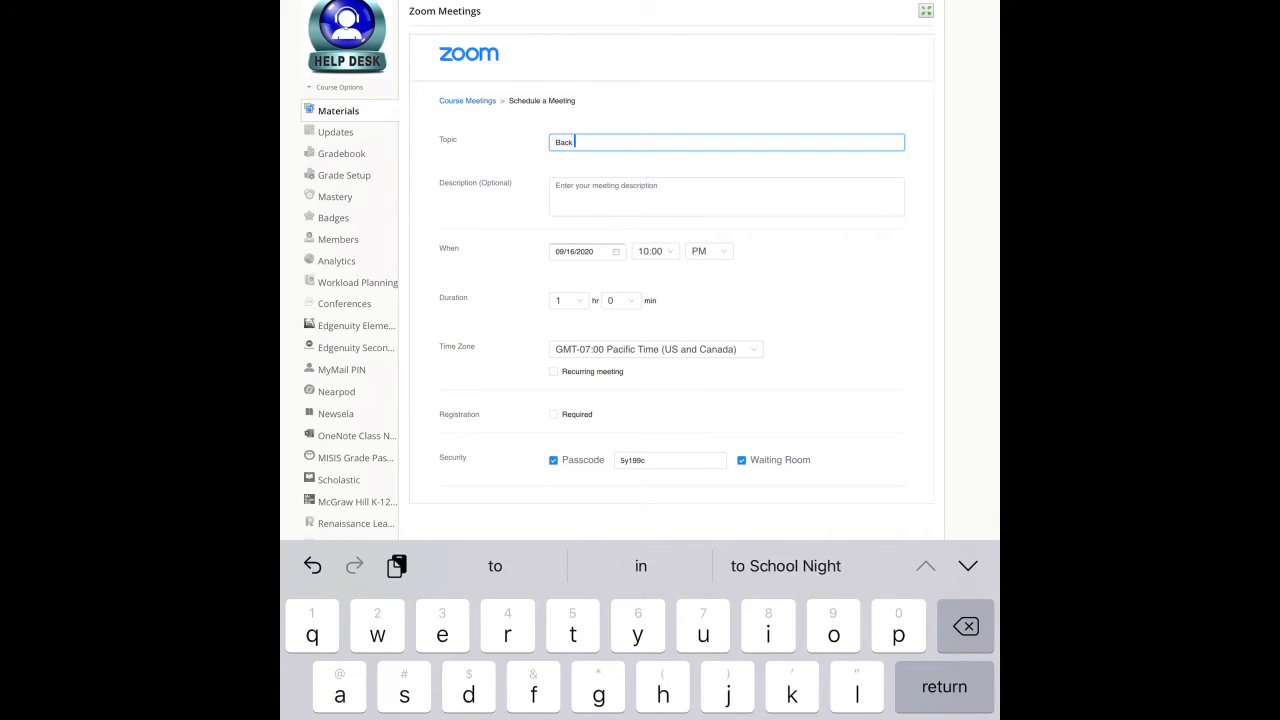
pyautogui.write('to Sc')
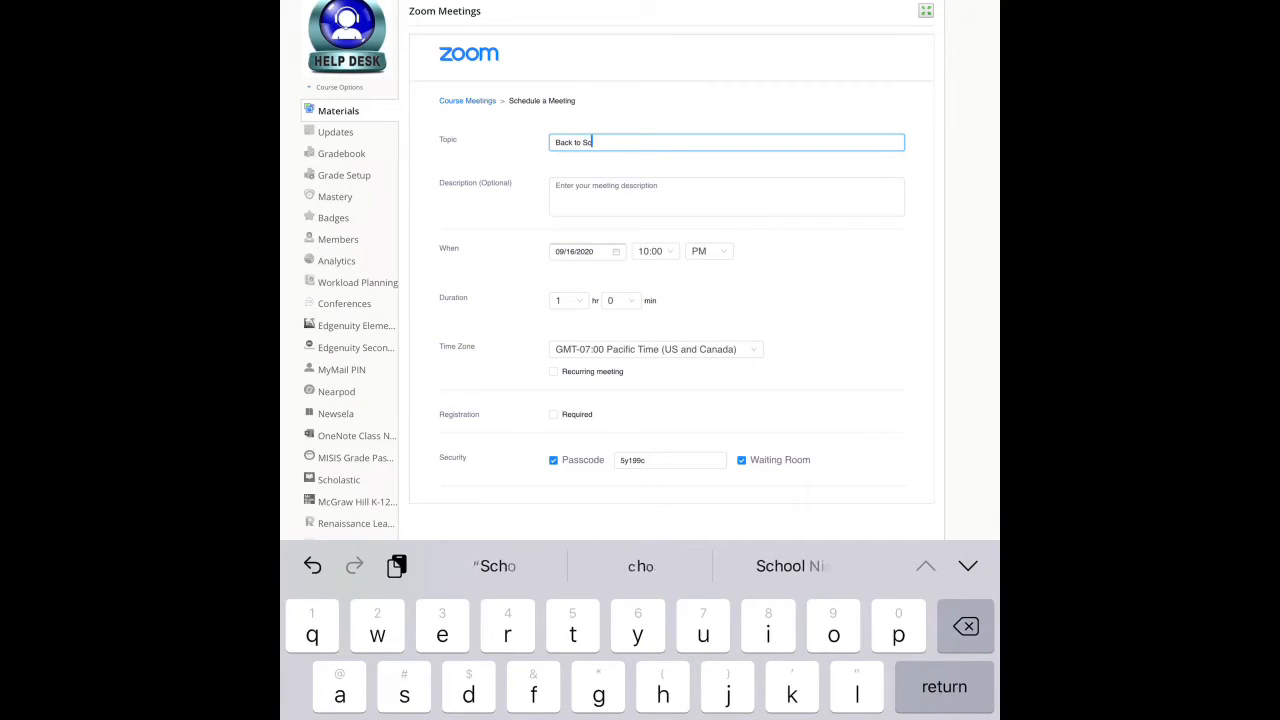
pyautogui.write('hool ')
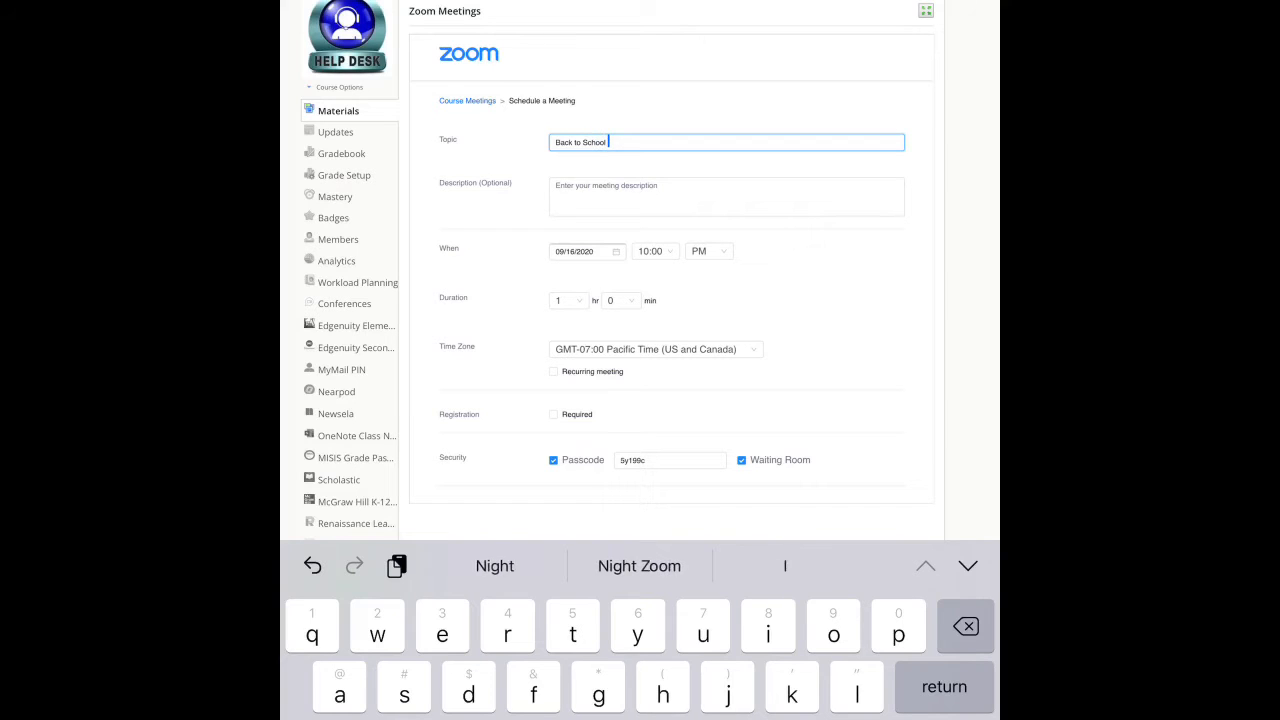
pyautogui.write('Night')
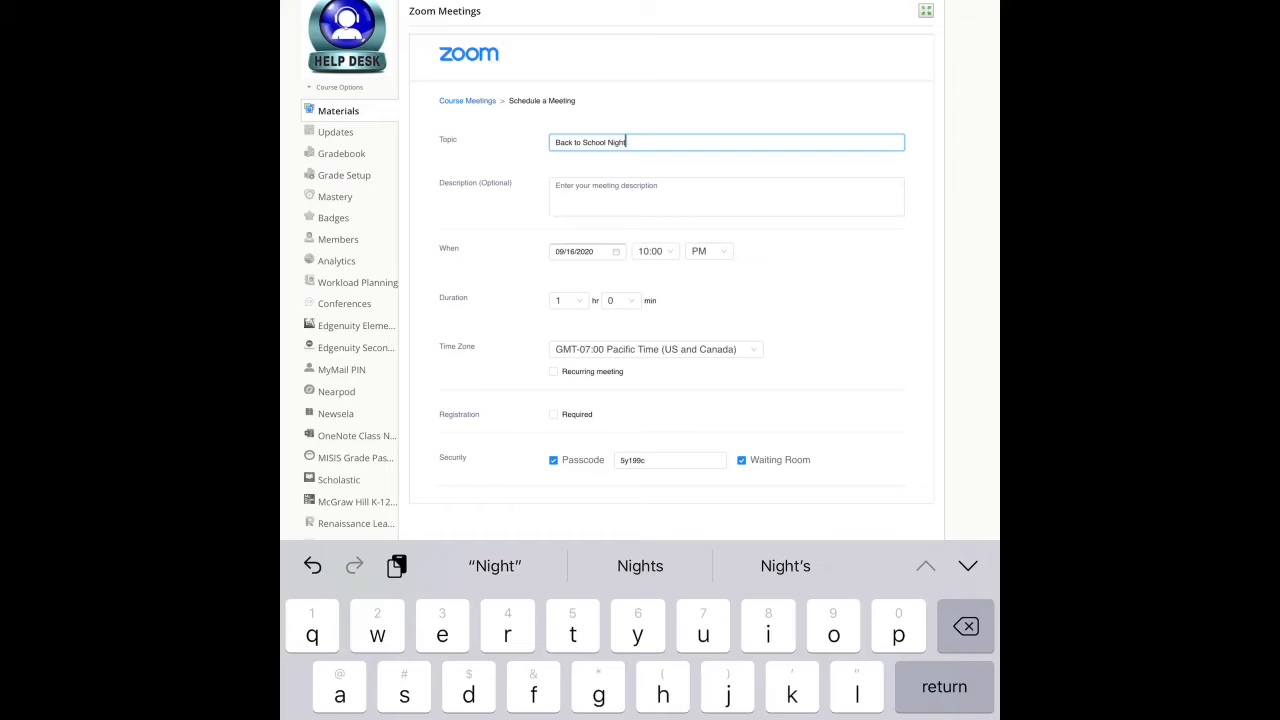
# Step: Set the meeting date to 09/17/2020 and its start time to 5:00 PM
pyautogui.click(587, 252)
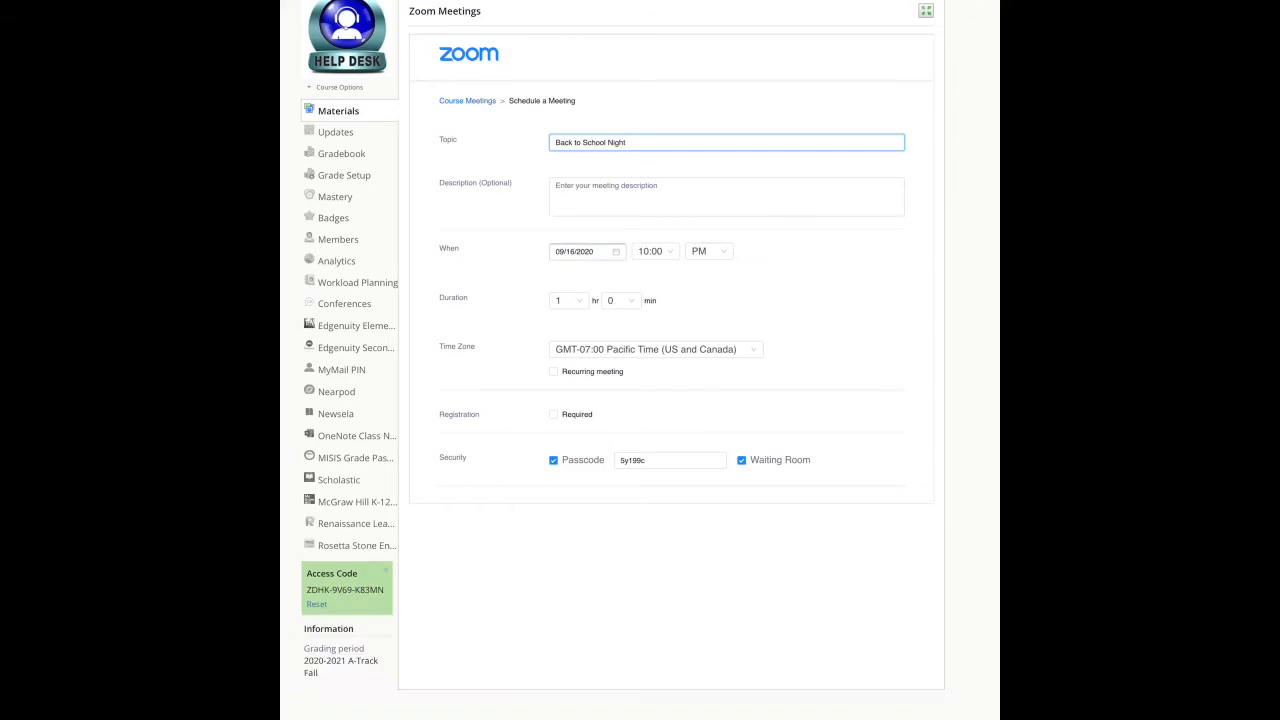
pyautogui.click(644, 345)
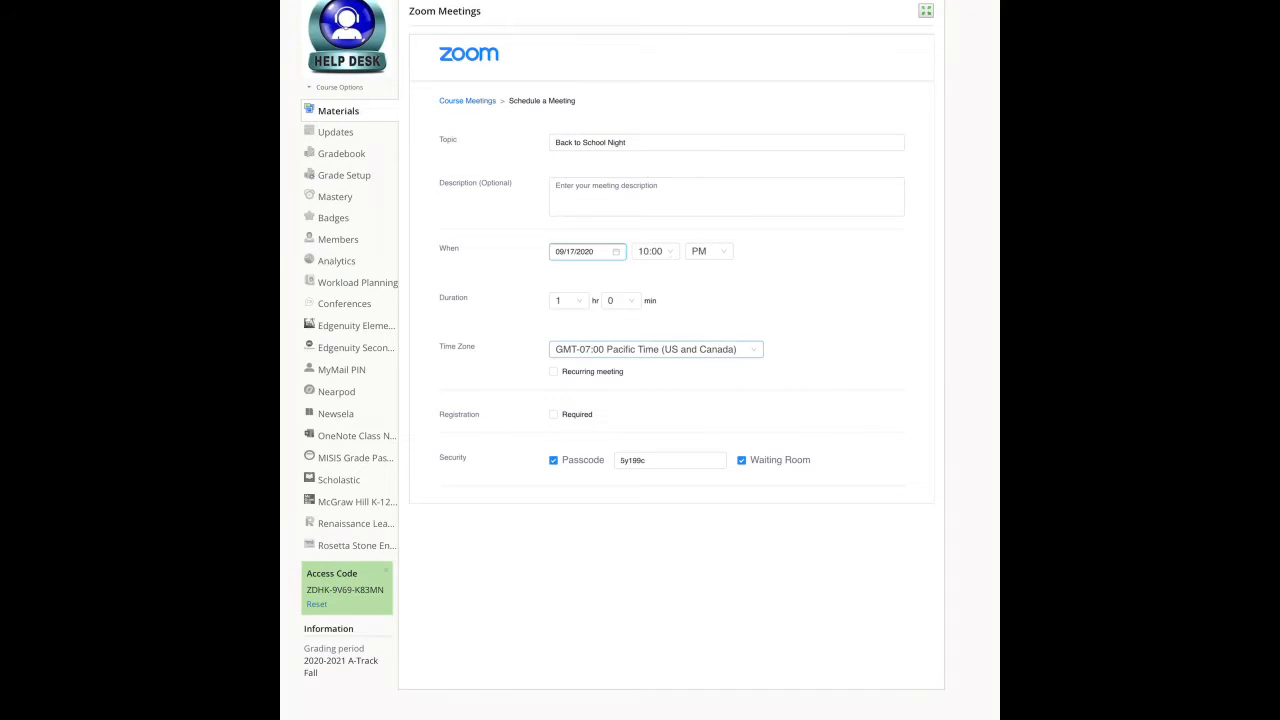
pyautogui.click(655, 251)
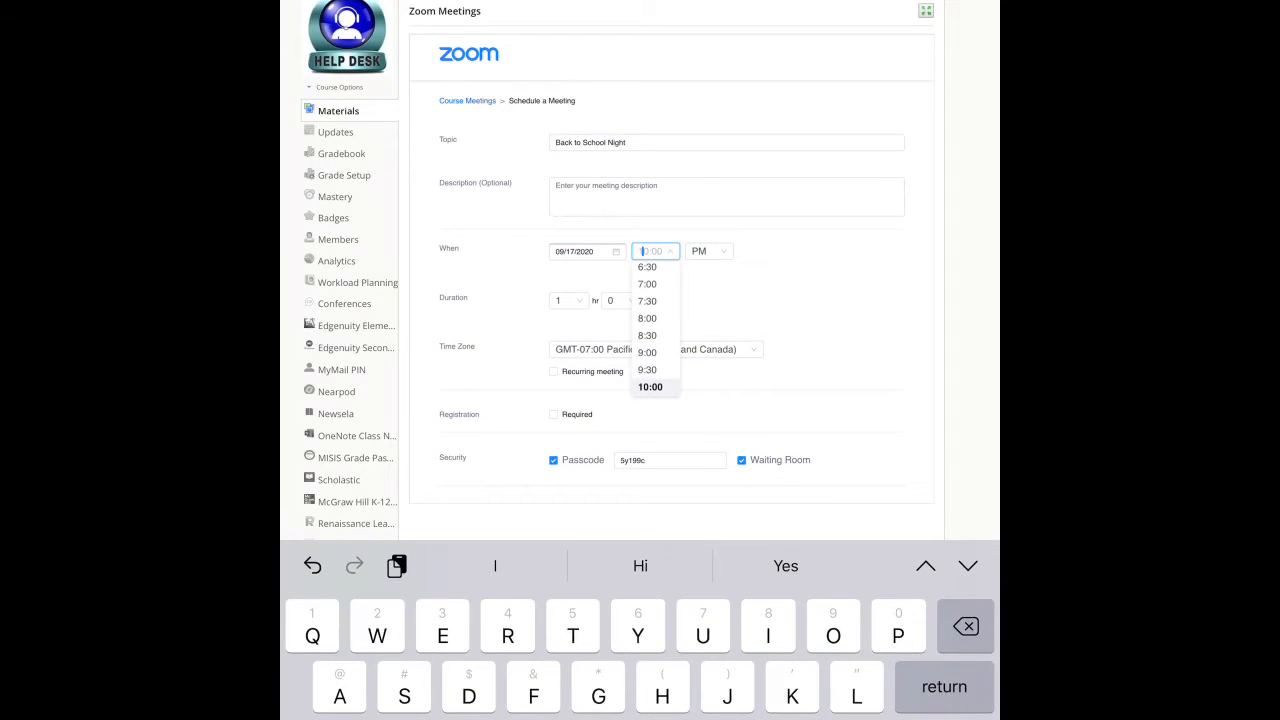
pyautogui.scroll(3, 656, 330)
pyautogui.click(647, 278)
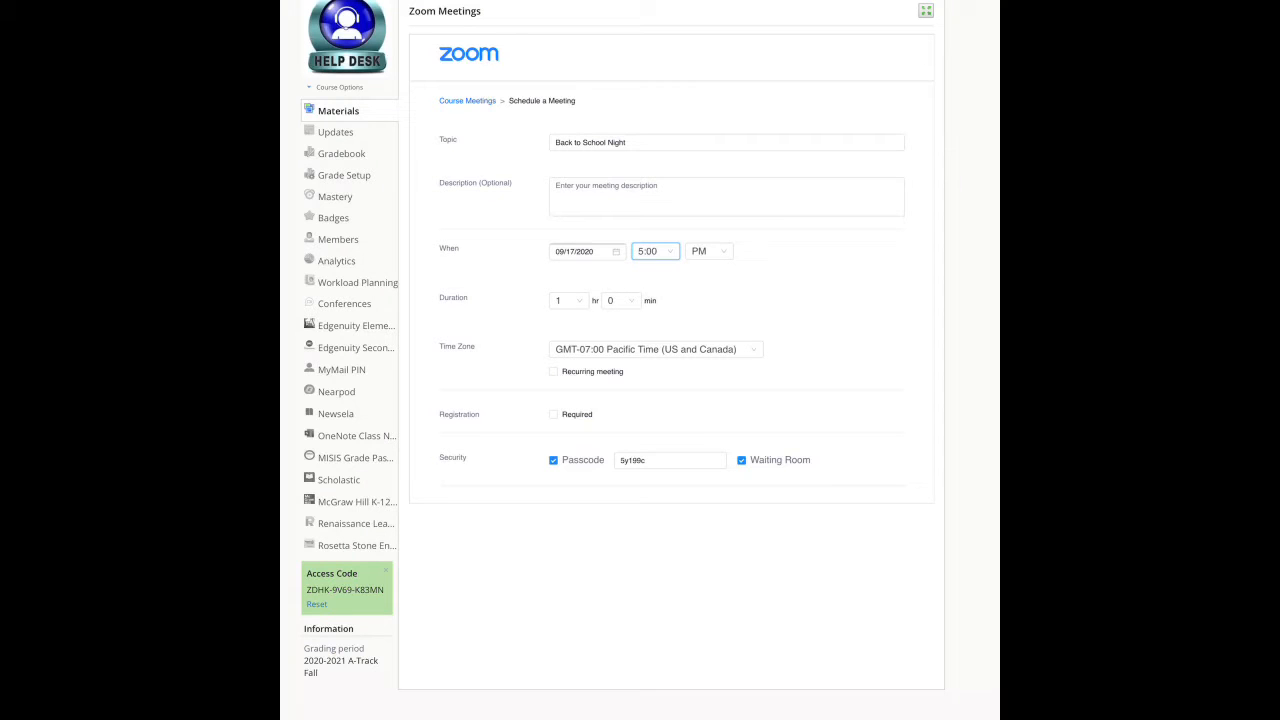
# Step: Keep the "Only authenticated users can join" option off and save the scheduled meeting
pyautogui.scroll(-3, 671, 270)
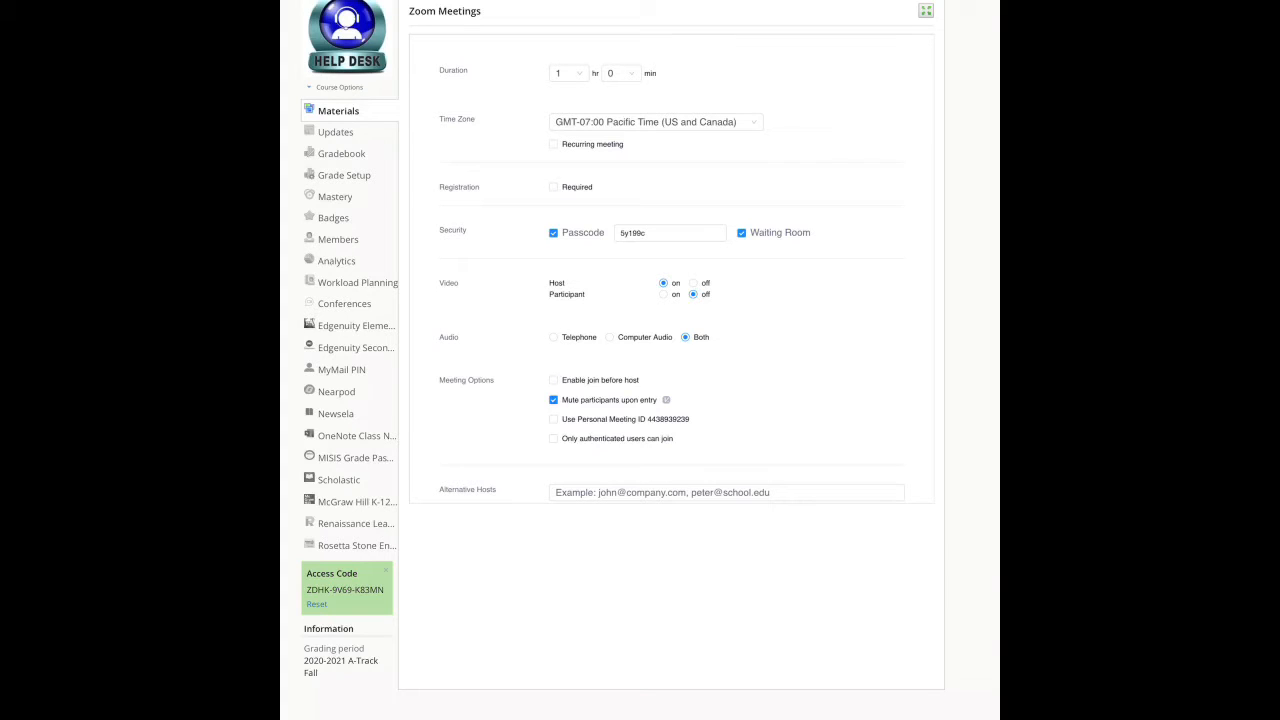
pyautogui.click(553, 439)
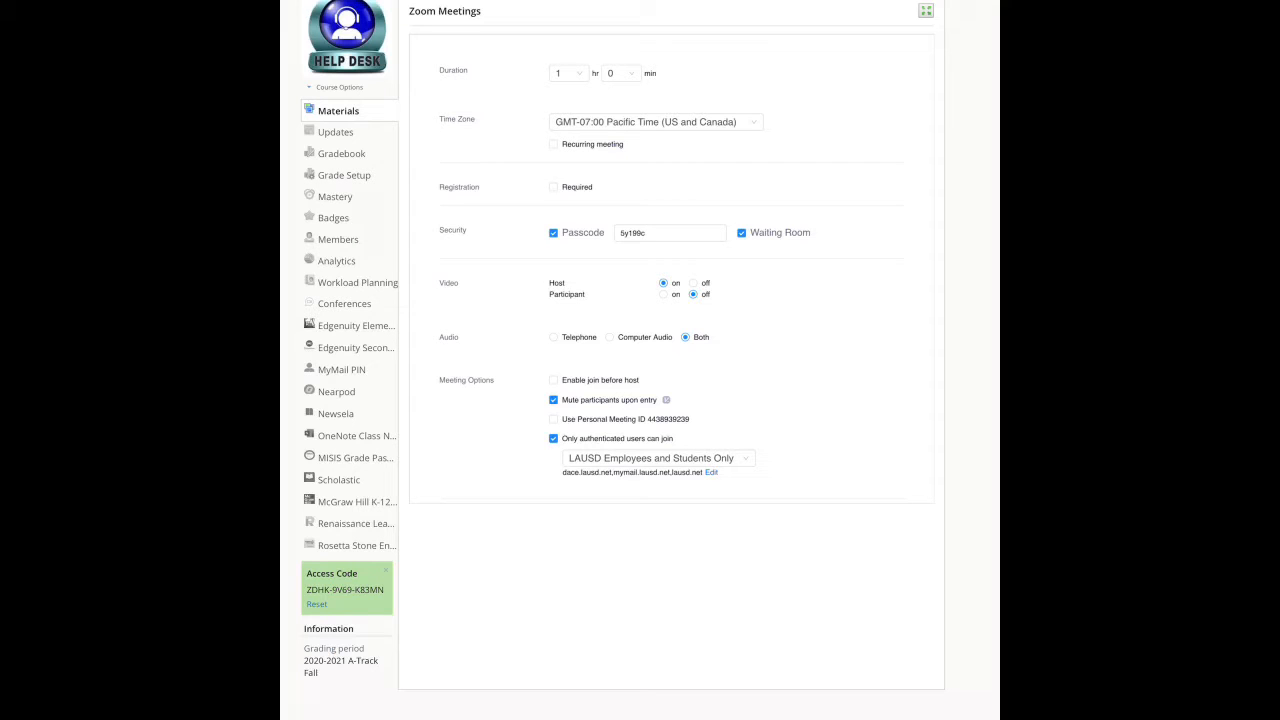
pyautogui.click(553, 439)
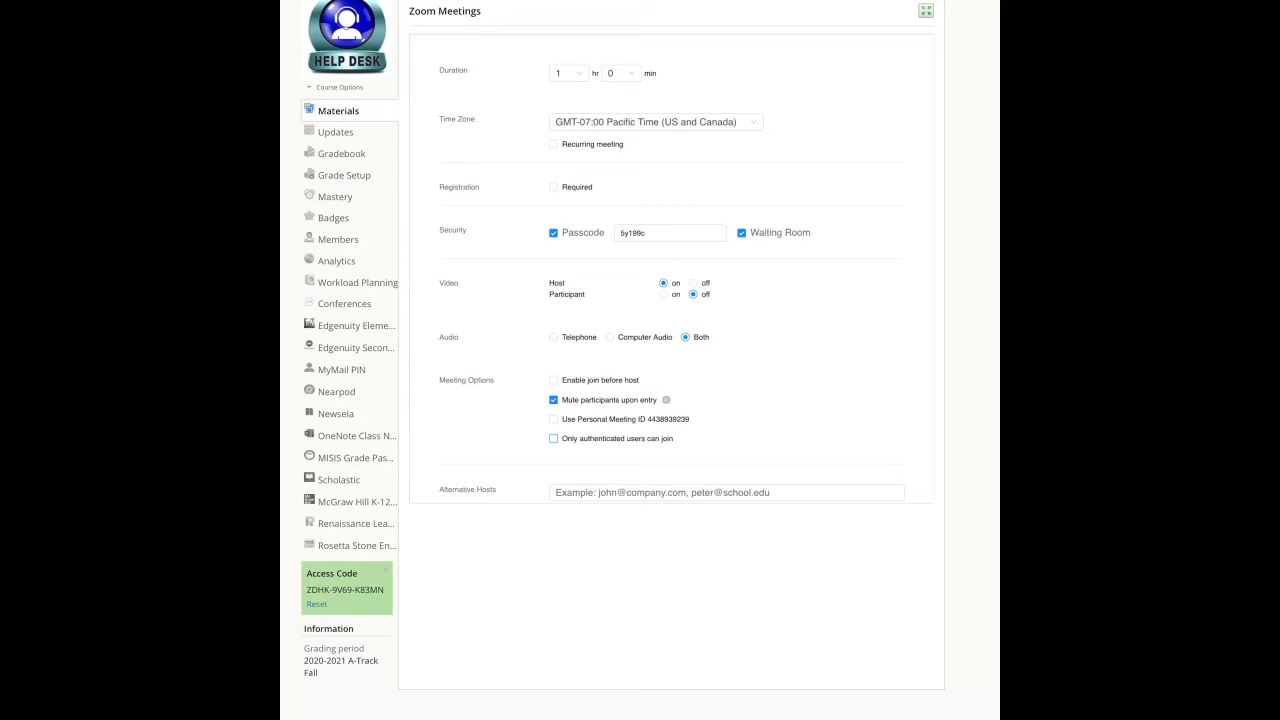
pyautogui.scroll(-2, 671, 270)
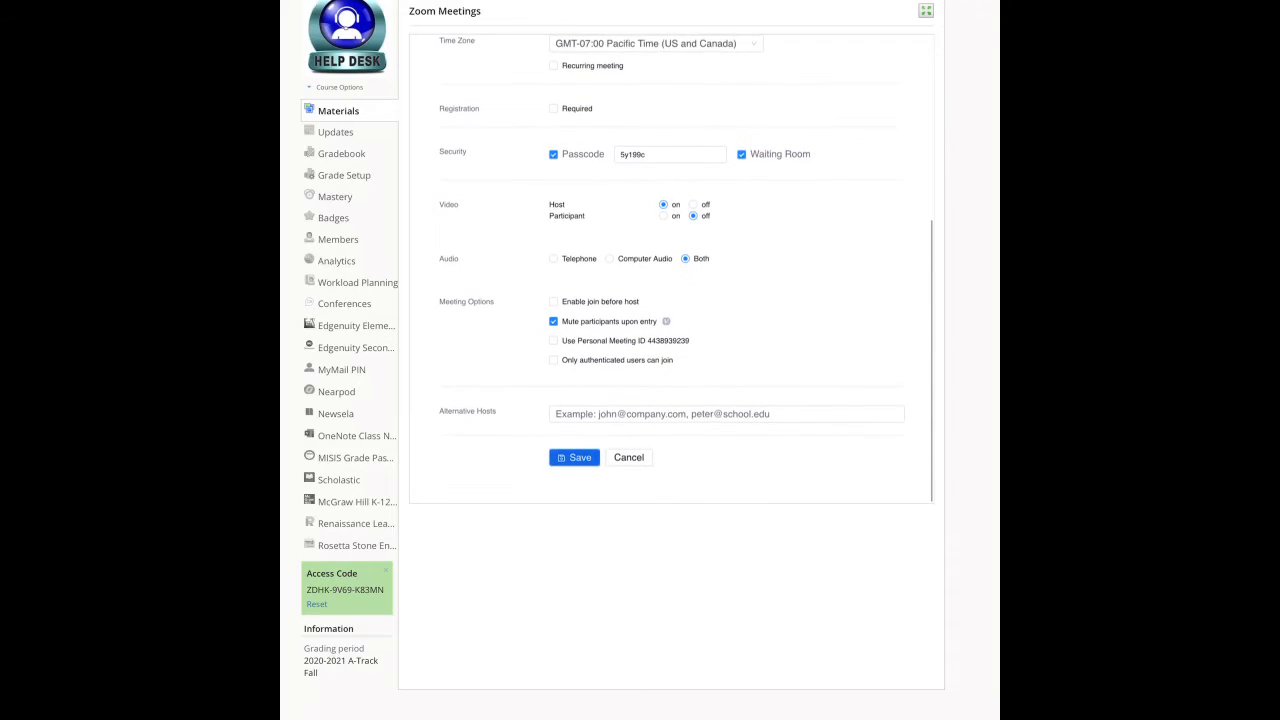
pyautogui.click(575, 458)
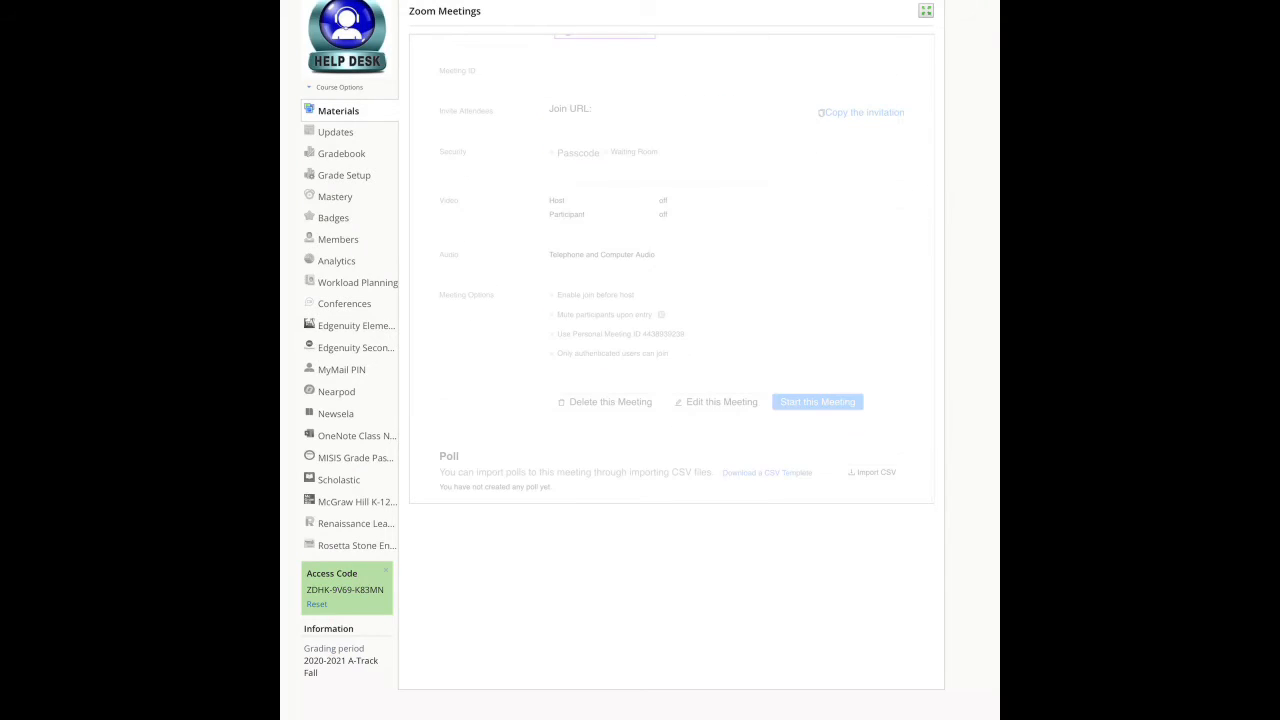
# Step: Copy the join URL of the saved Back to School Night meeting
pyautogui.scroll(3, 671, 270)
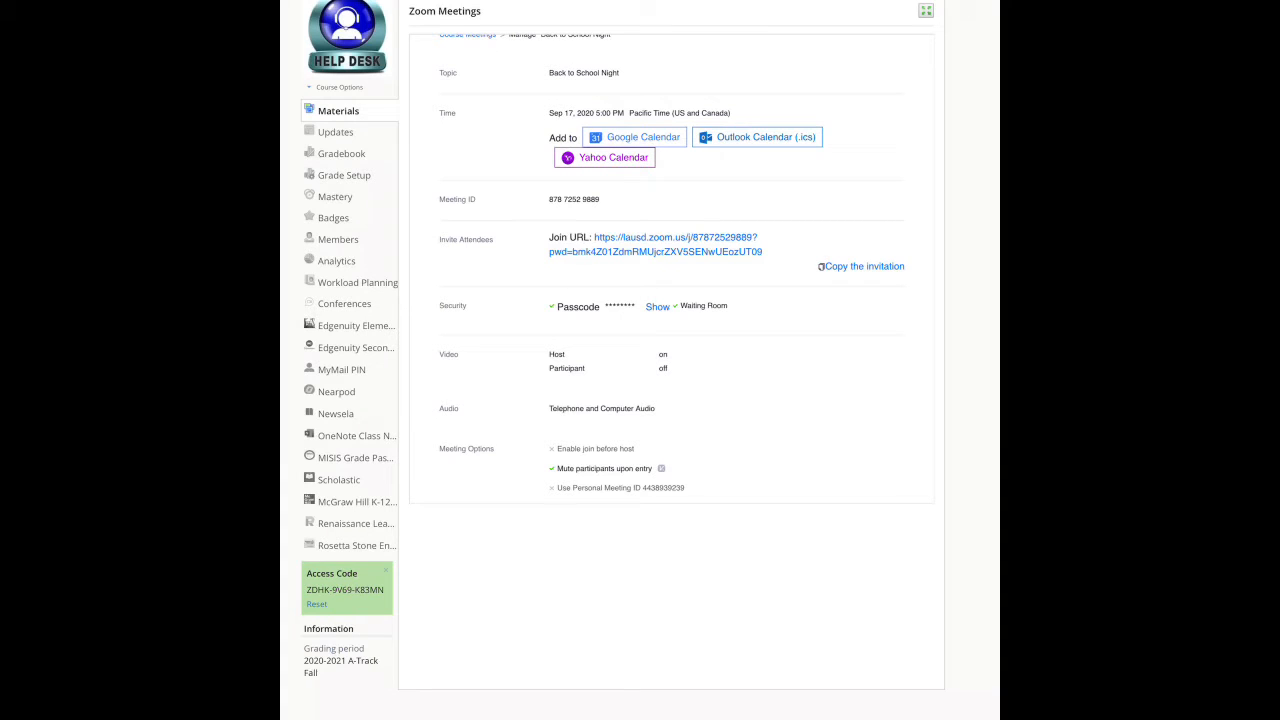
pyautogui.rightClick(662, 245)
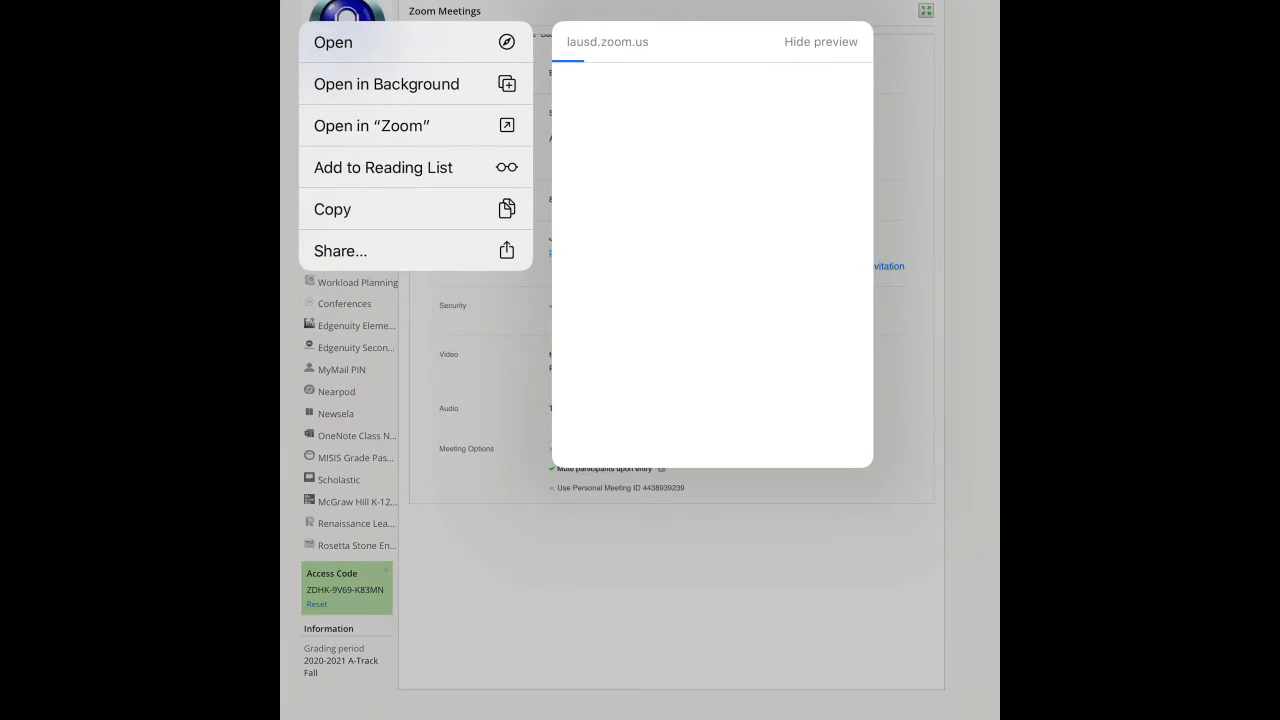
pyautogui.click(415, 209)
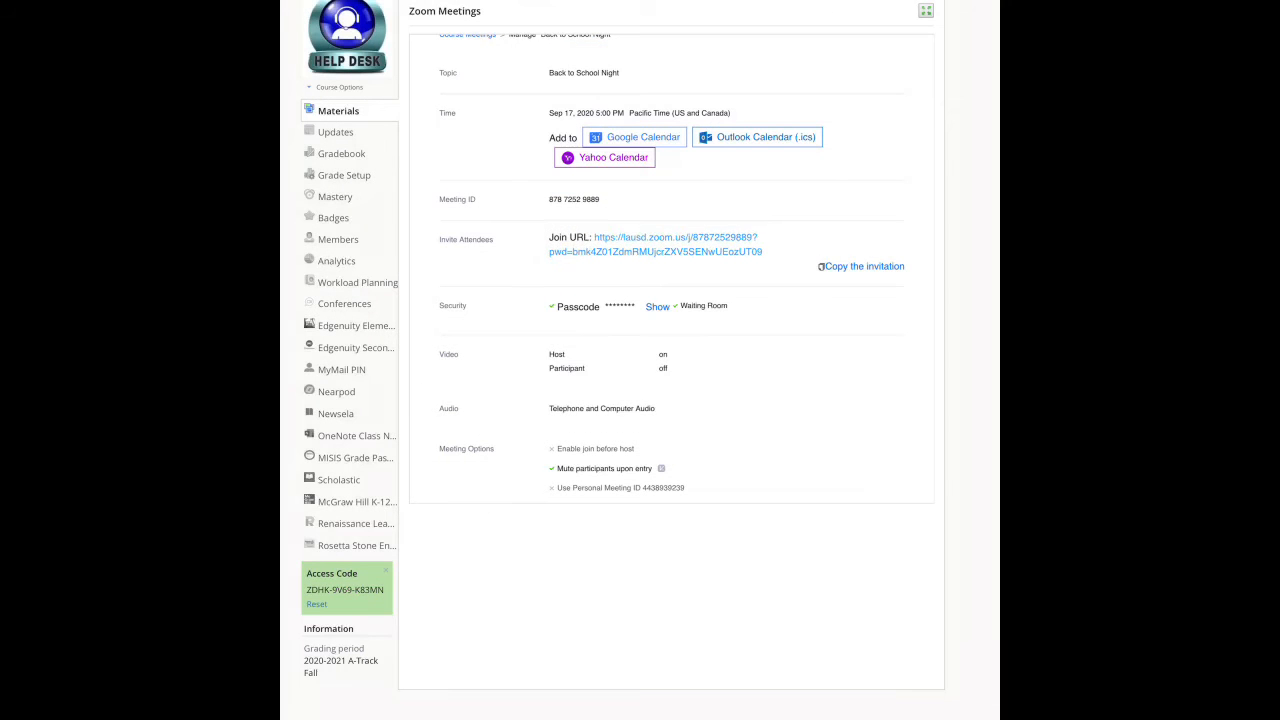
# Step: Write "Back to School Night Zoom Meeting" as a new post in the course's updates
pyautogui.scroll(2, 670, 300)
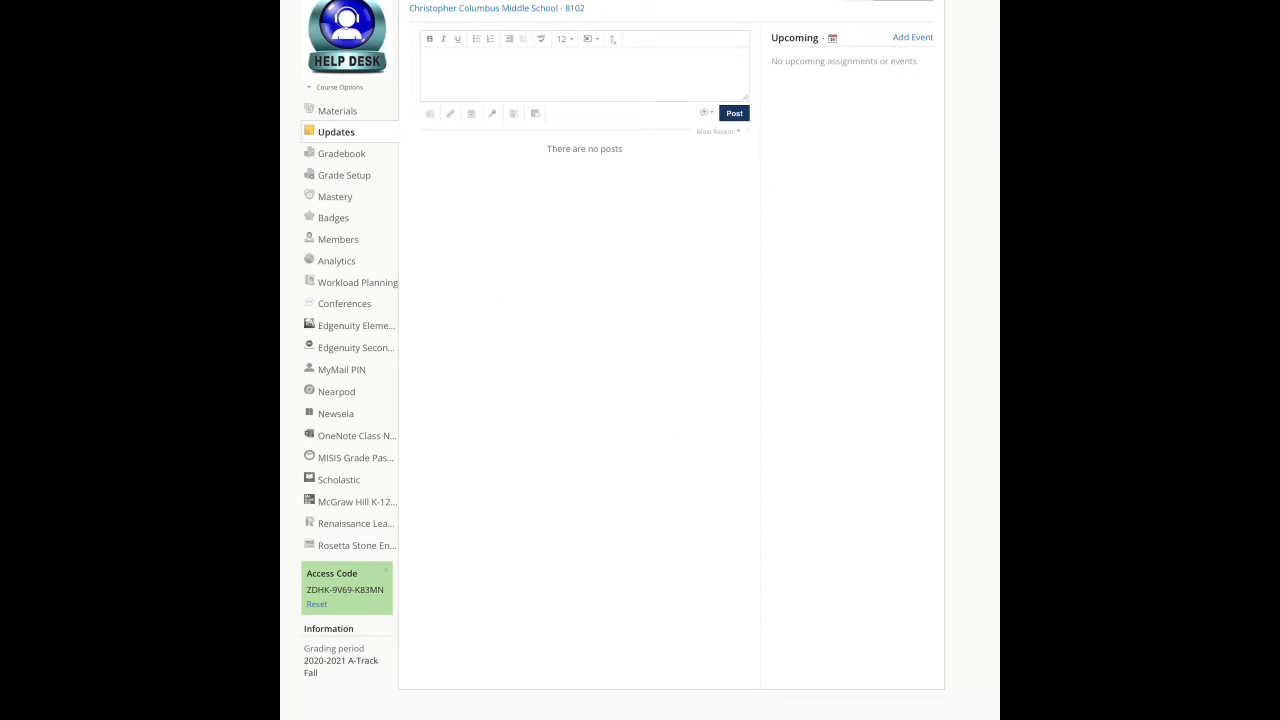
pyautogui.click(584, 73)
pyautogui.write('Ba')
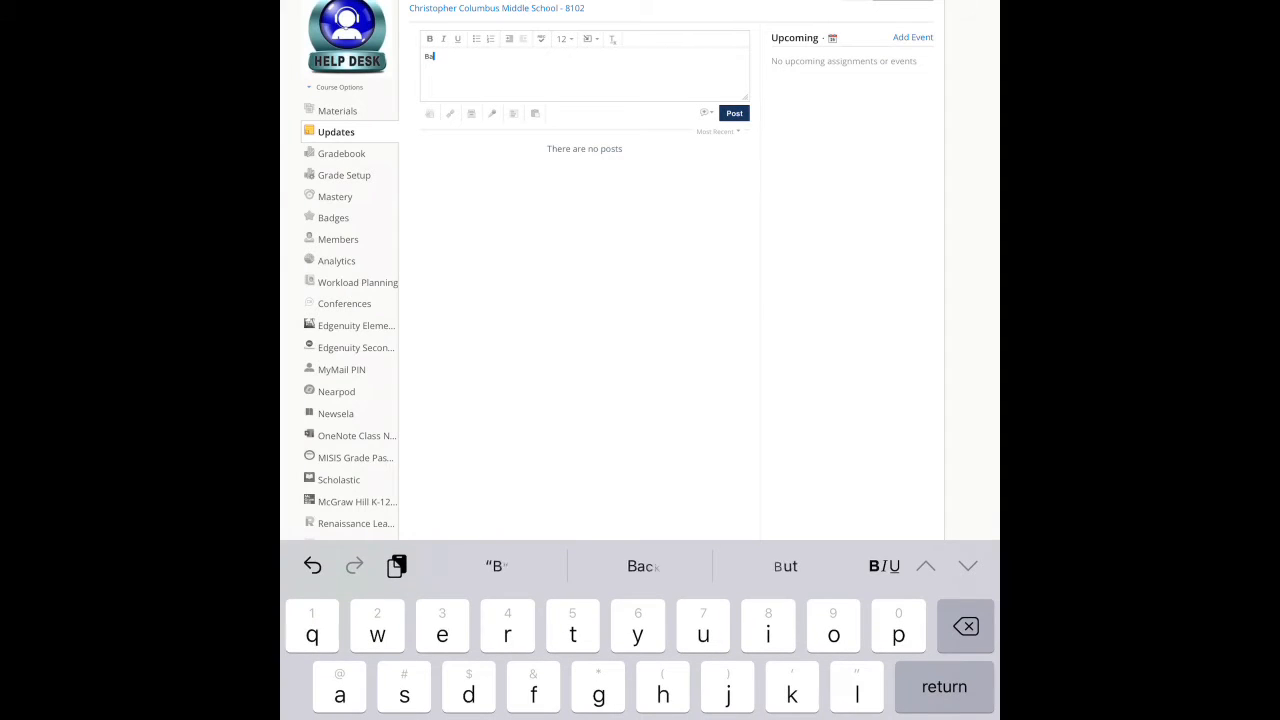
pyautogui.write('ck to ')
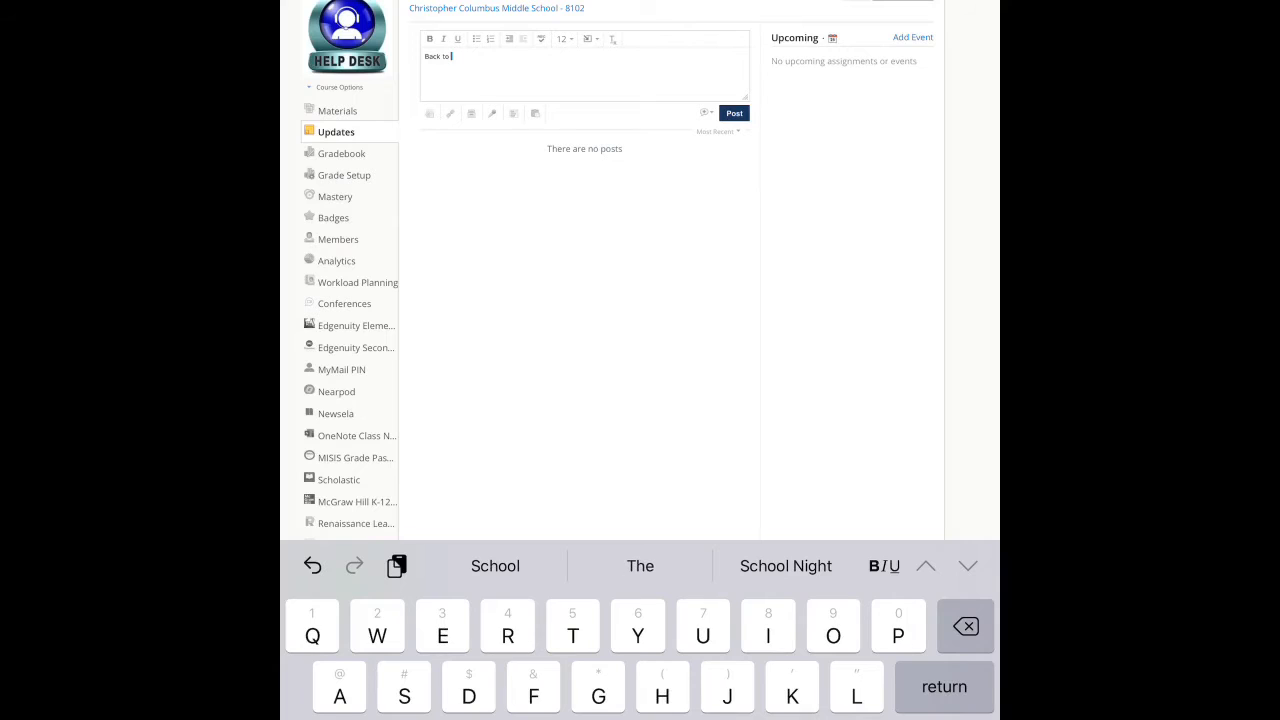
pyautogui.write('Scool')
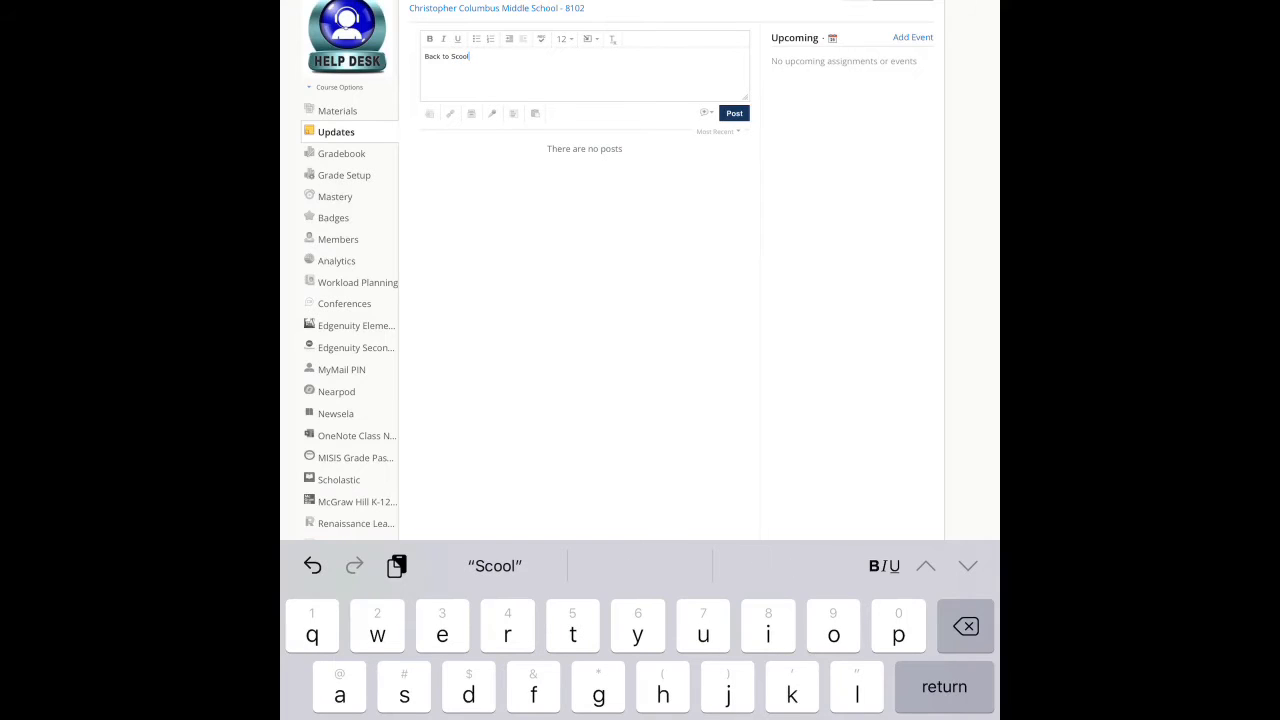
pyautogui.press('BackSpace')
pyautogui.press('BackSpace')
pyautogui.press('BackSpace')
pyautogui.press('BackSpace')
pyautogui.write('cho')
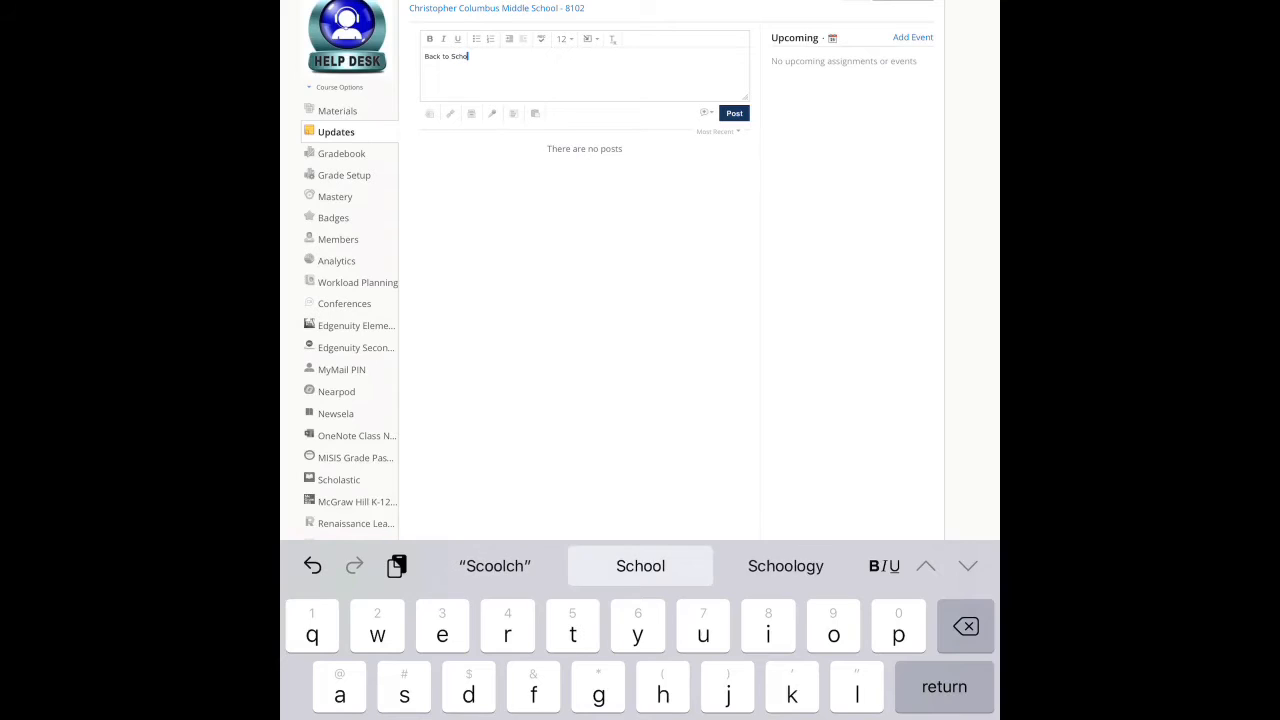
pyautogui.write('ol Night')
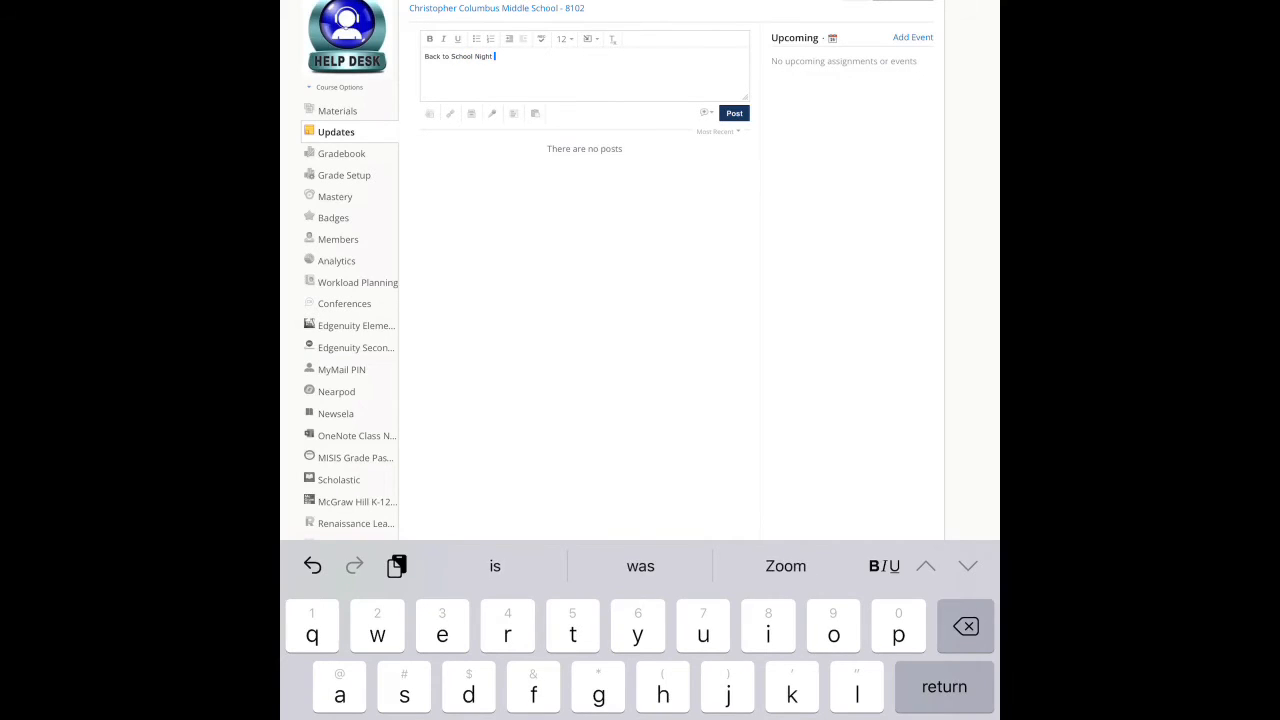
pyautogui.write(' Zo')
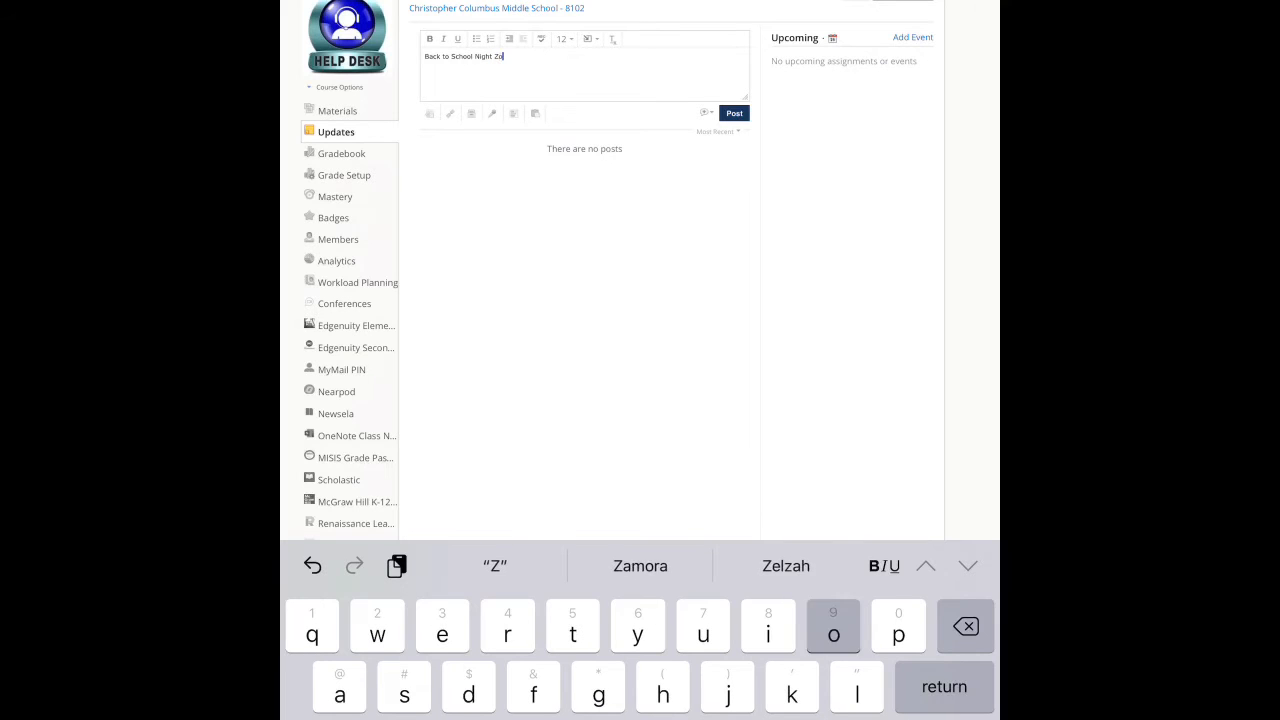
pyautogui.write('om ')
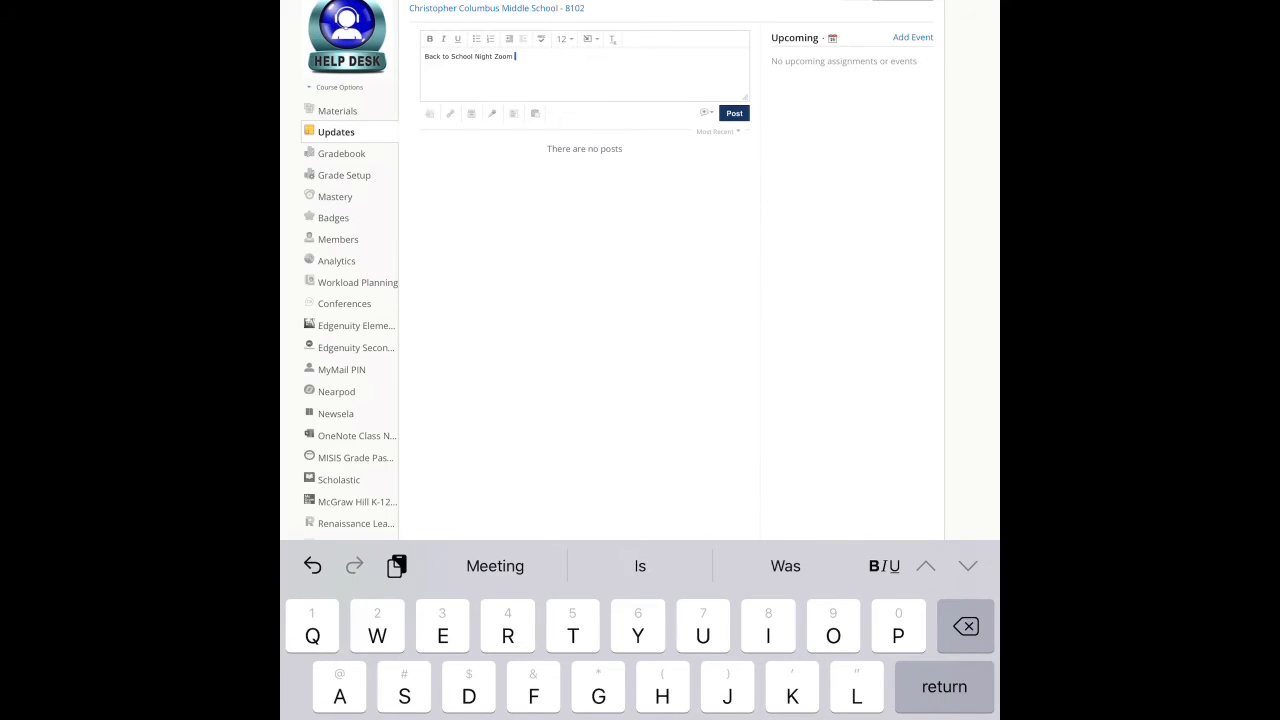
pyautogui.write('Meeting')
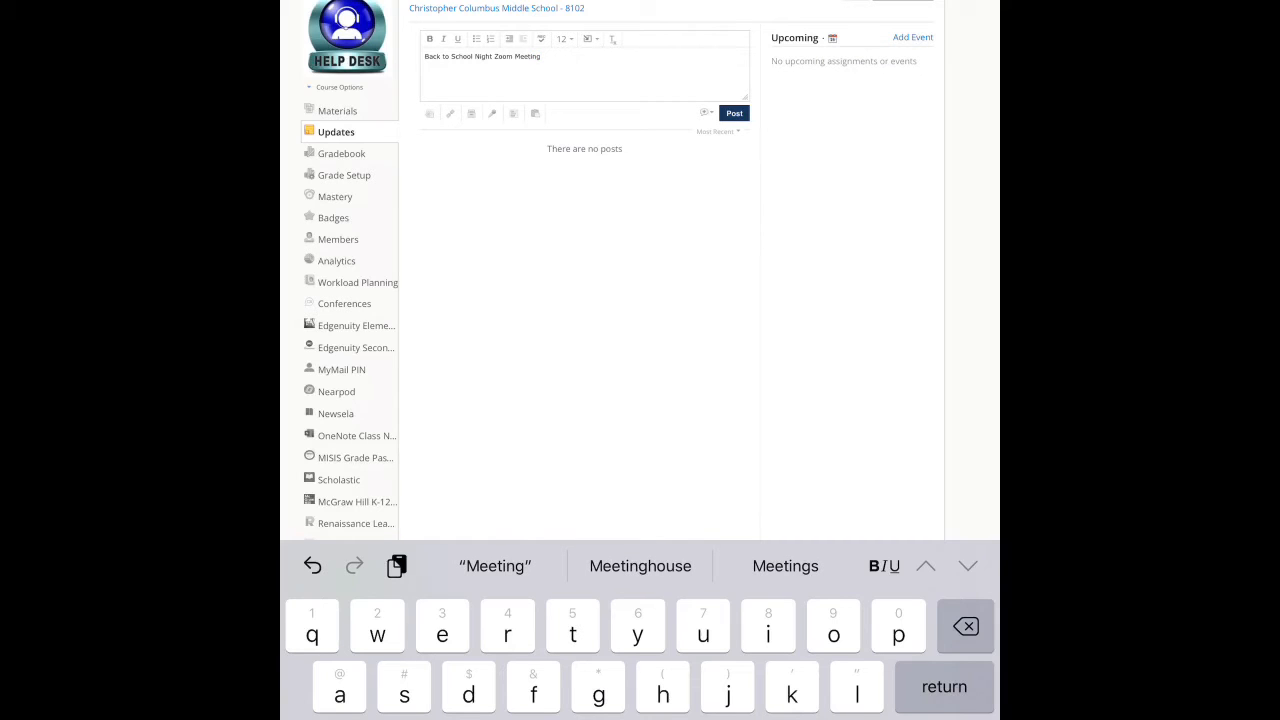
# Step: Attach the copied Zoom join link to the update post with the title "Zoom Meeting"
pyautogui.click(450, 114)
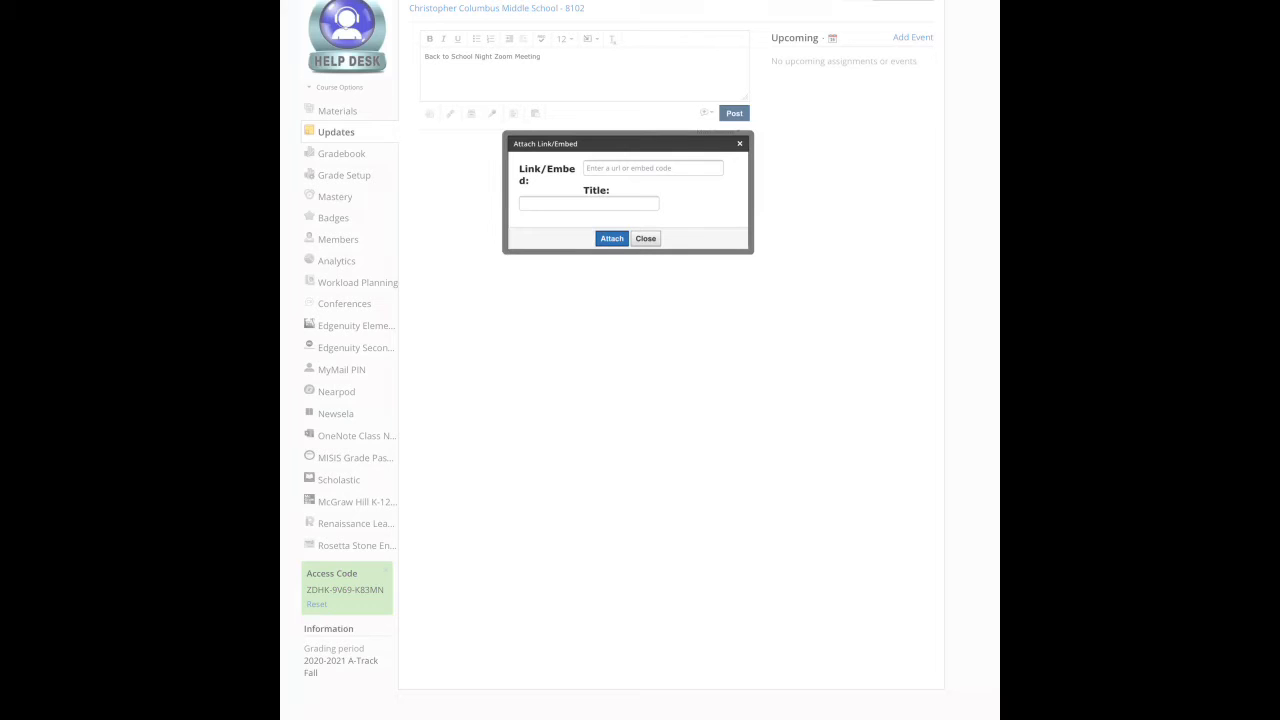
pyautogui.click(653, 168)
pyautogui.click(653, 168)
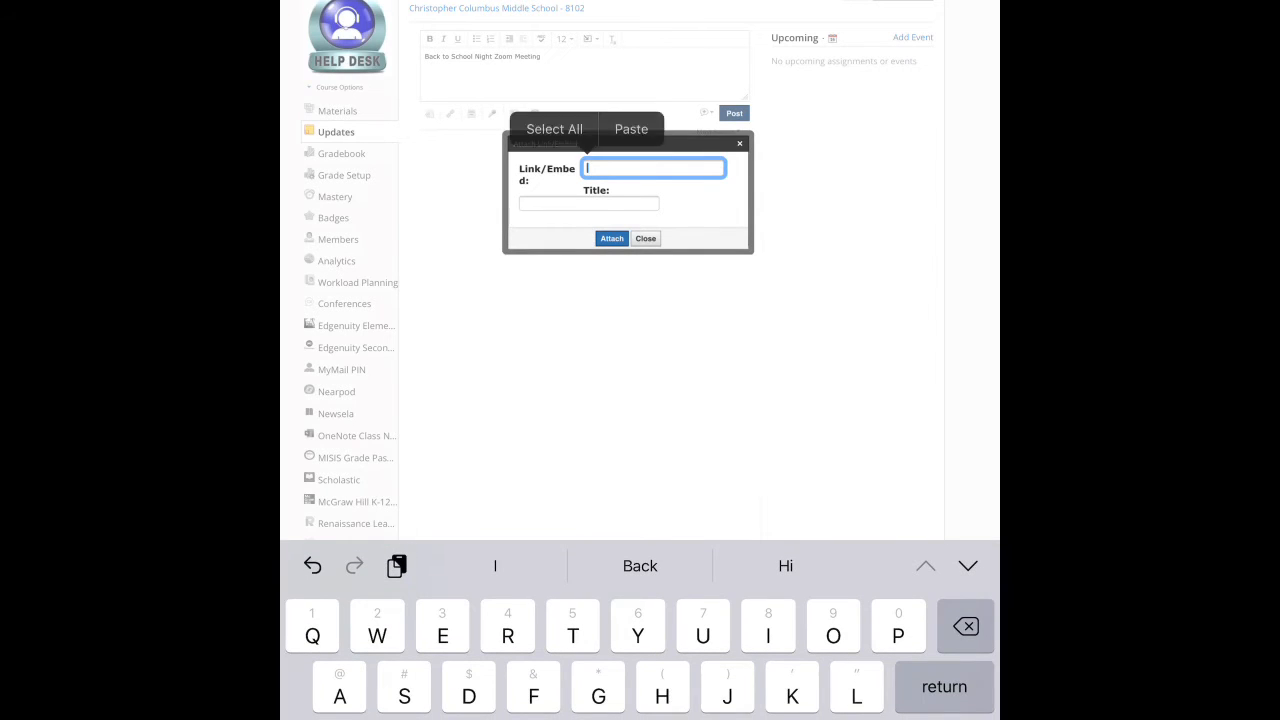
pyautogui.click(629, 129)
pyautogui.click(589, 204)
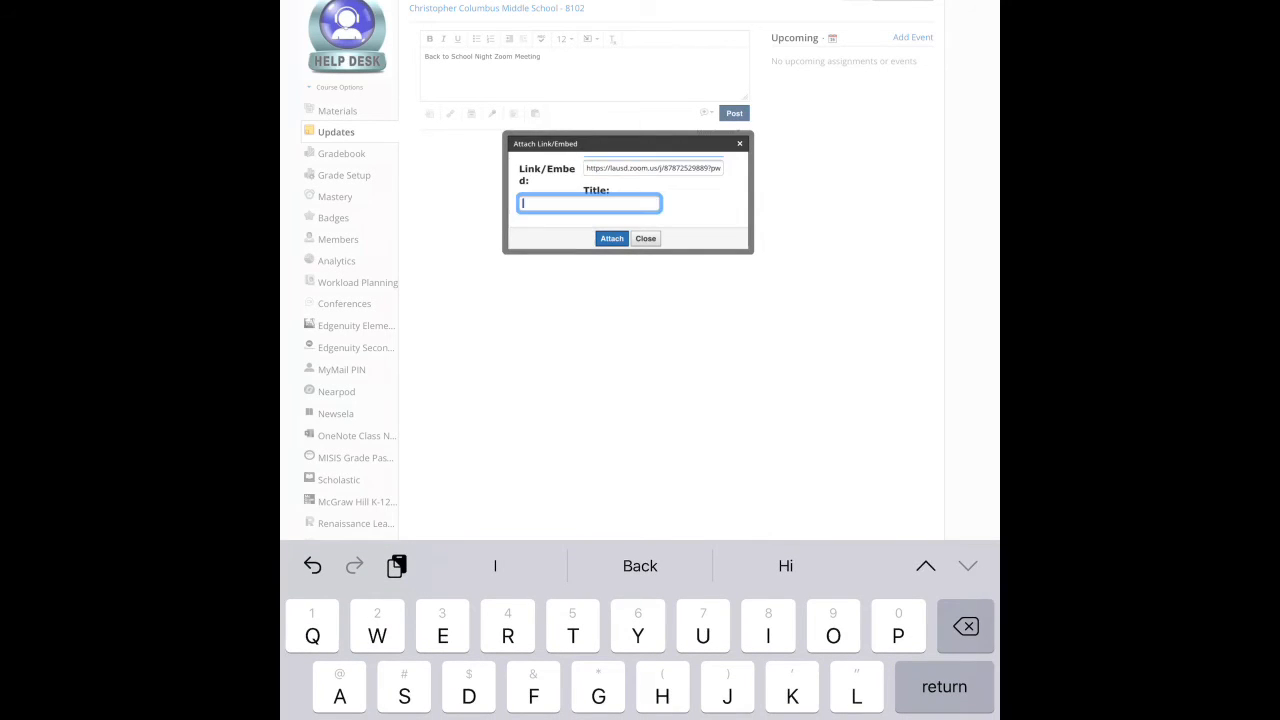
pyautogui.write('Zoom ')
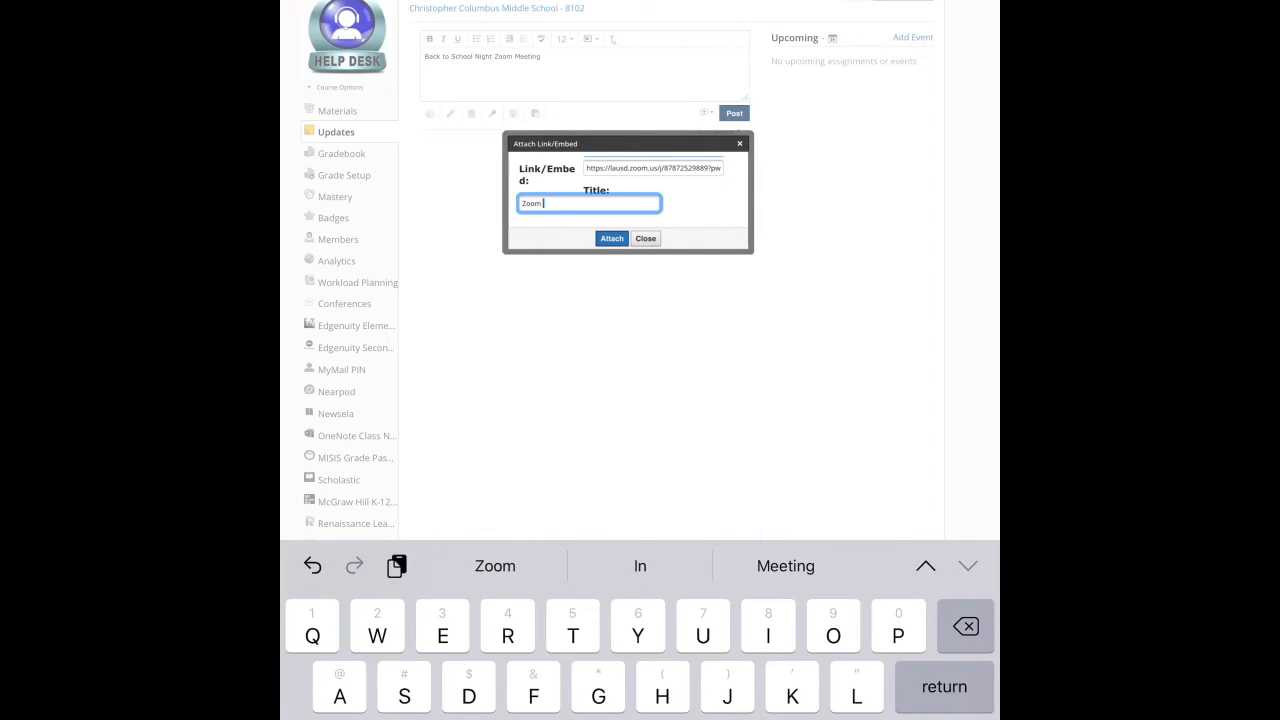
pyautogui.write('Meeting')
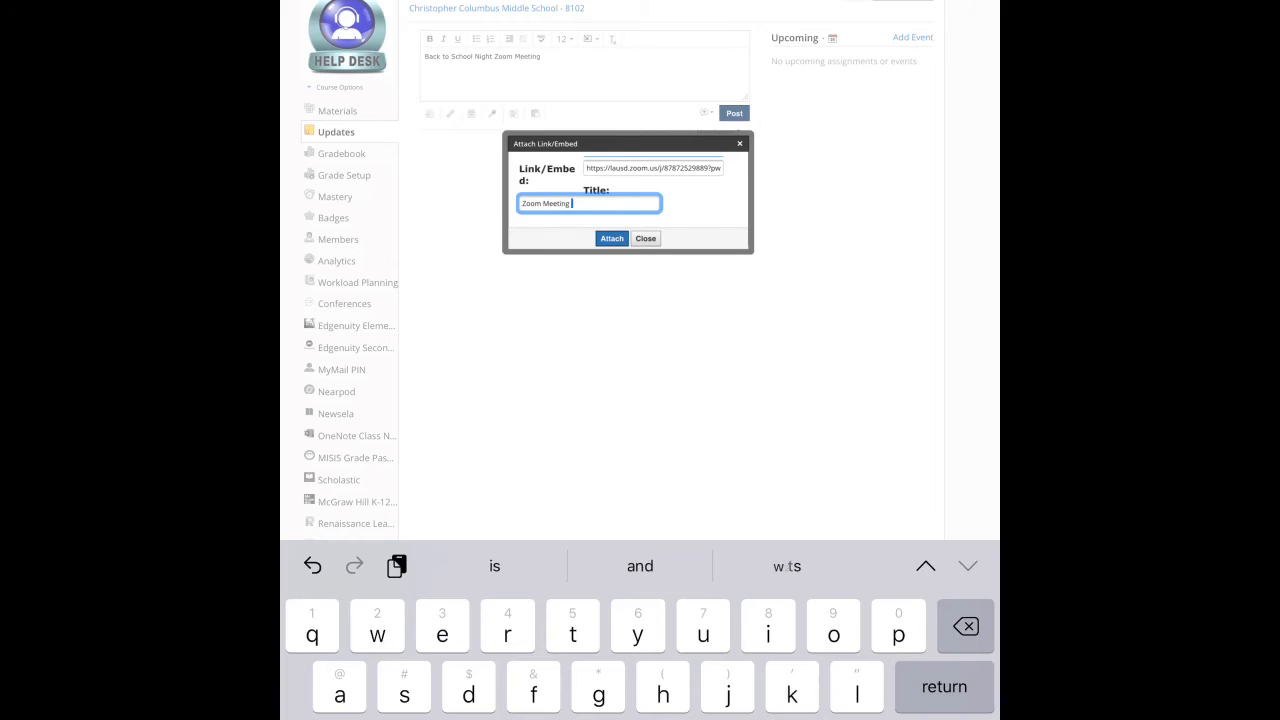
pyautogui.click(612, 239)
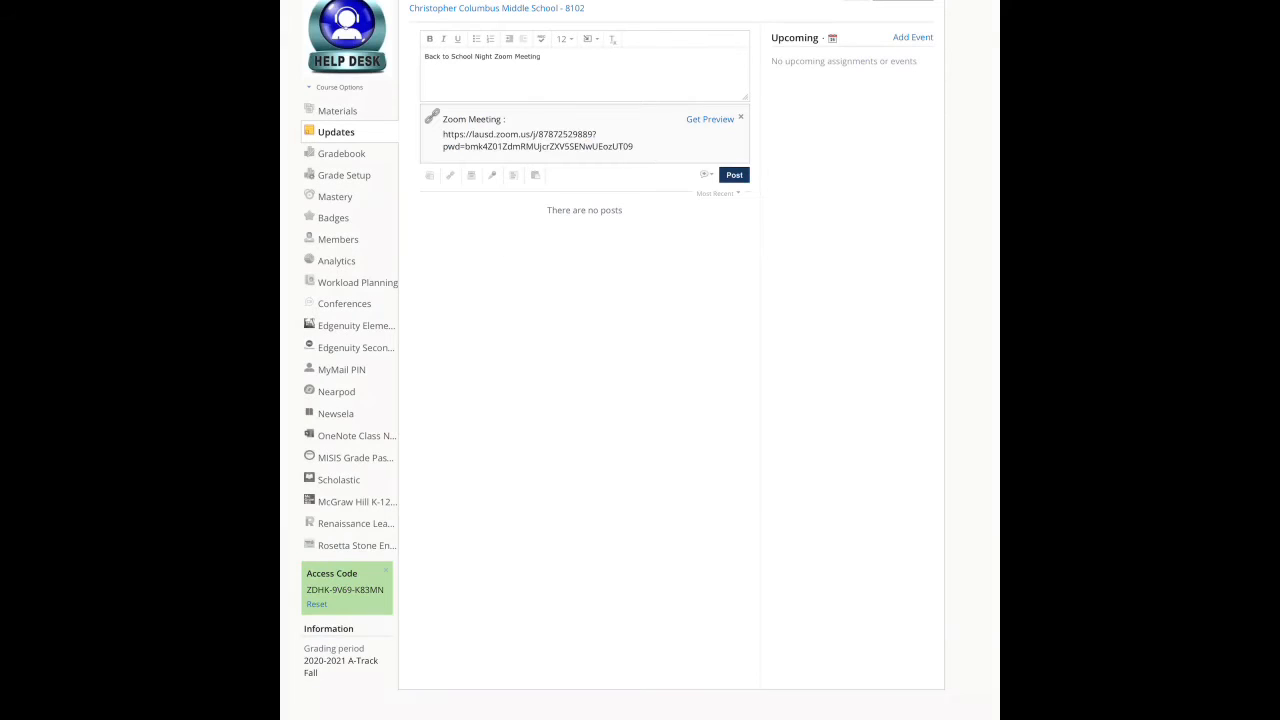
pyautogui.click(734, 175)
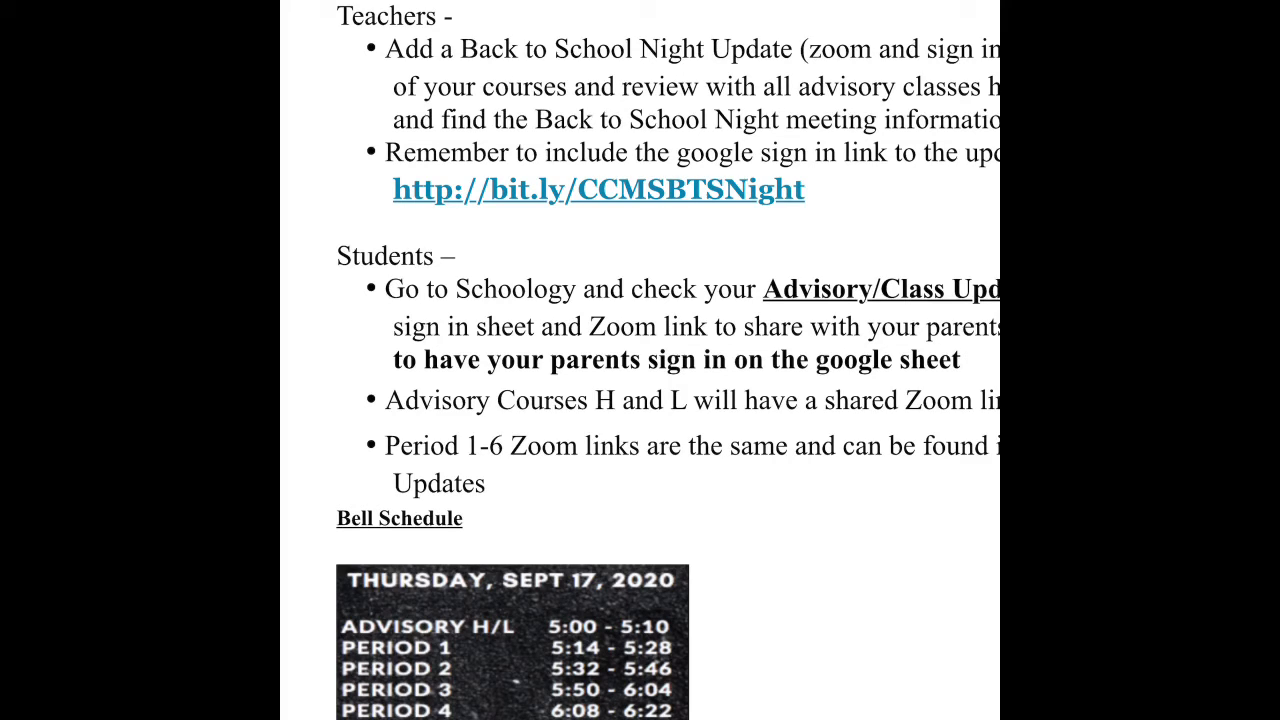
pyautogui.rightClick(598, 190)
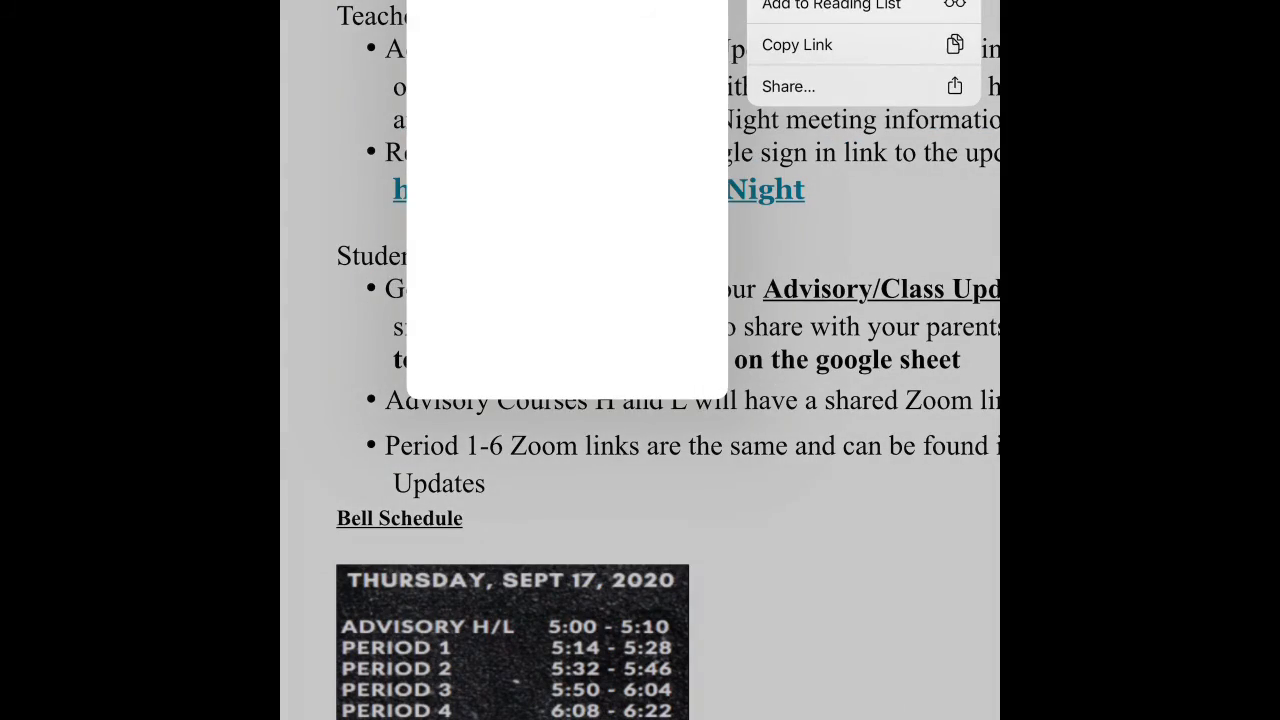
pyautogui.click(850, 560)
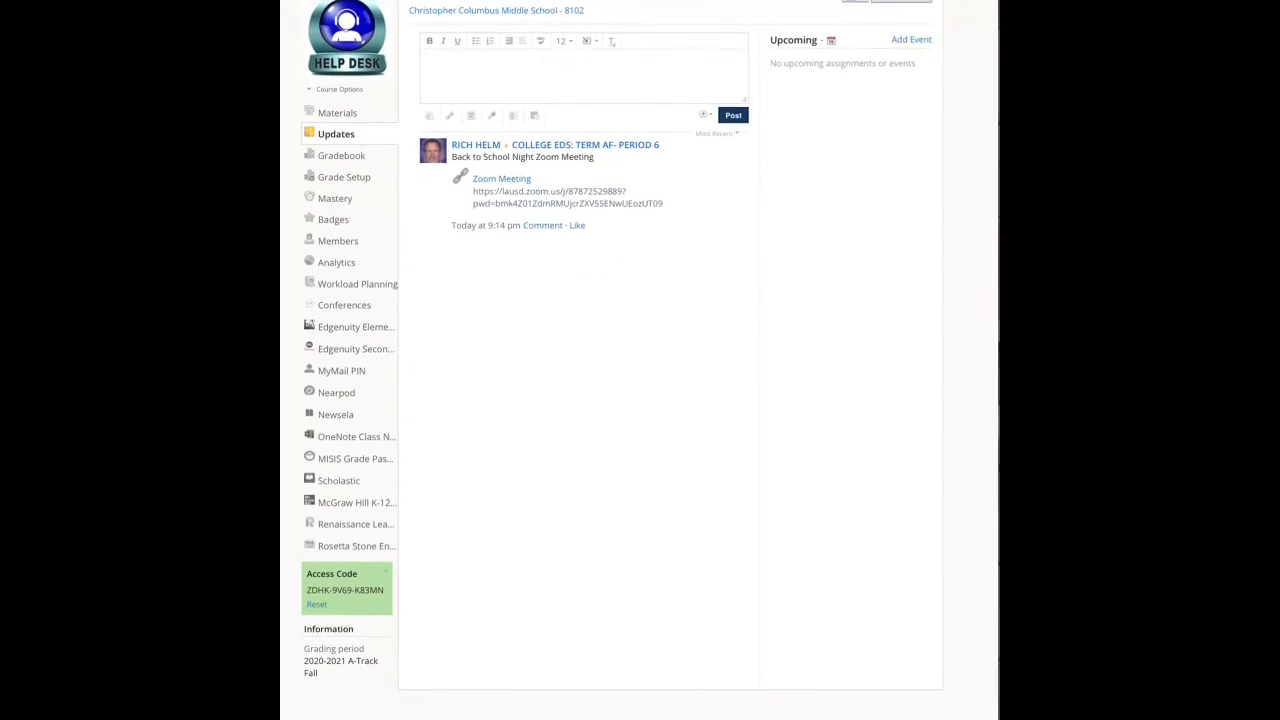
# Step: Write "Back to School Night Sign-In Form" as a new post in the course's updates
pyautogui.click(584, 74)
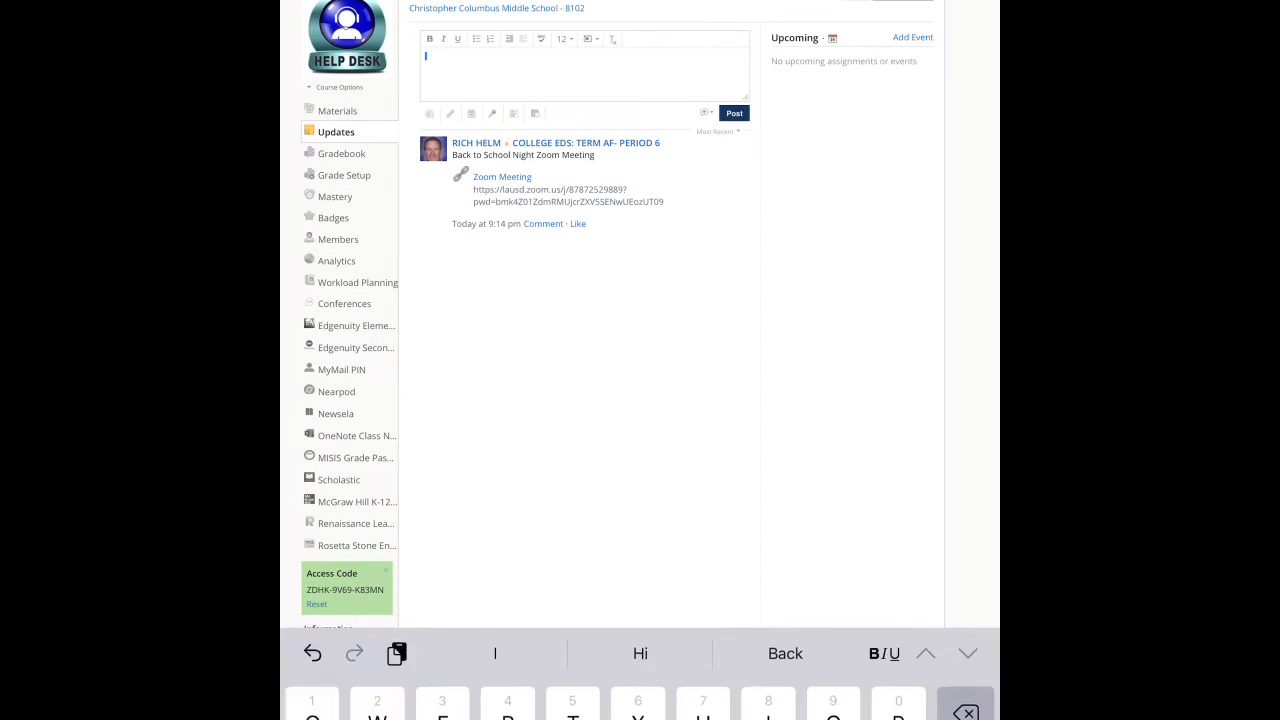
pyautogui.write('Ba')
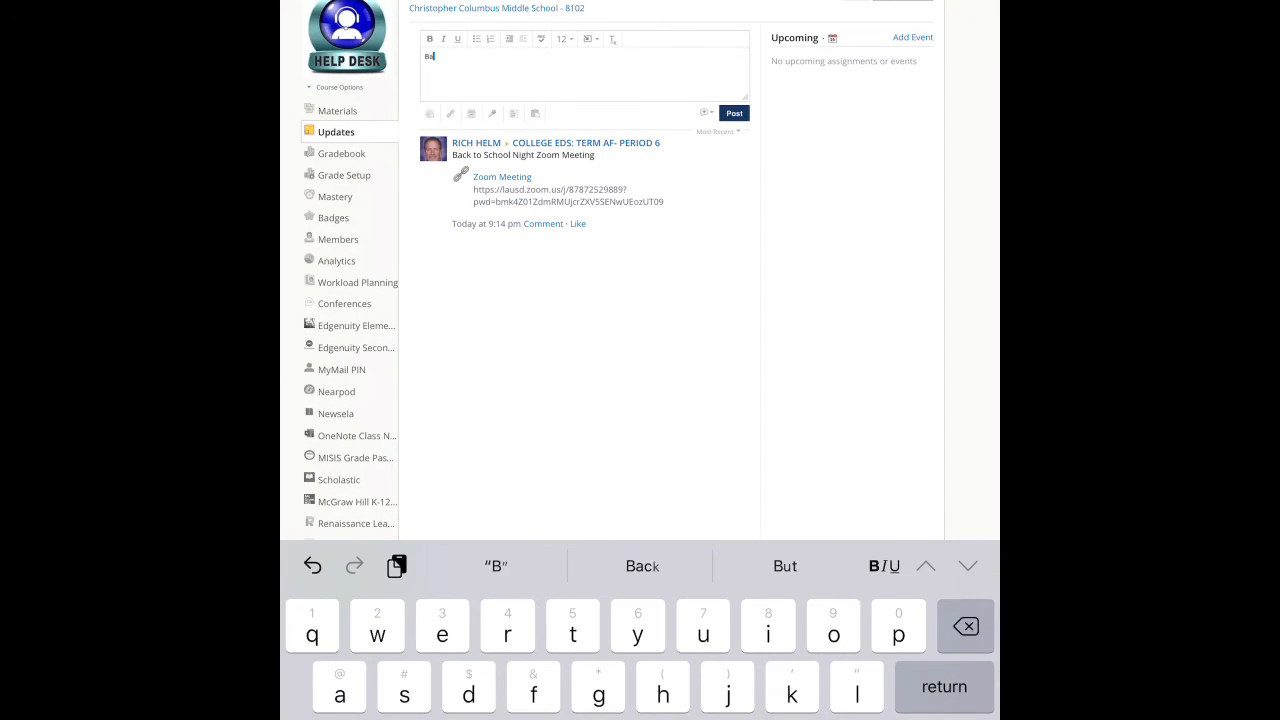
pyautogui.write('ck t')
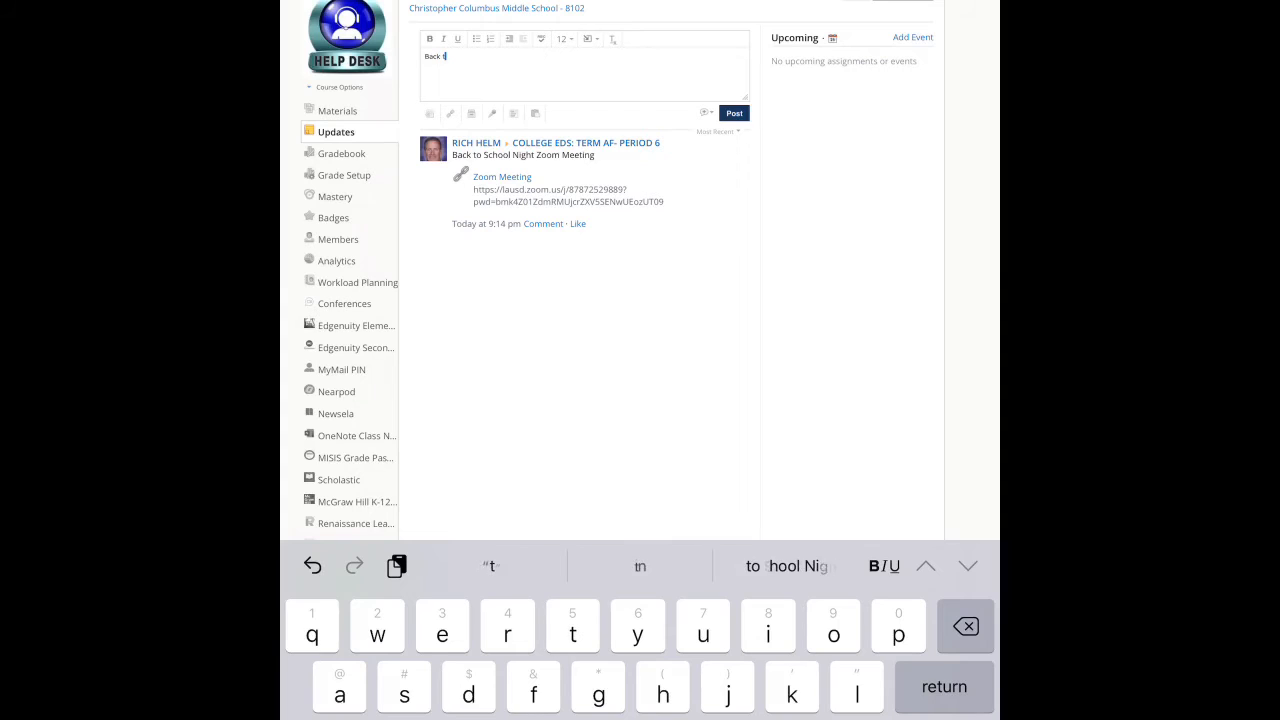
pyautogui.write('o Sc')
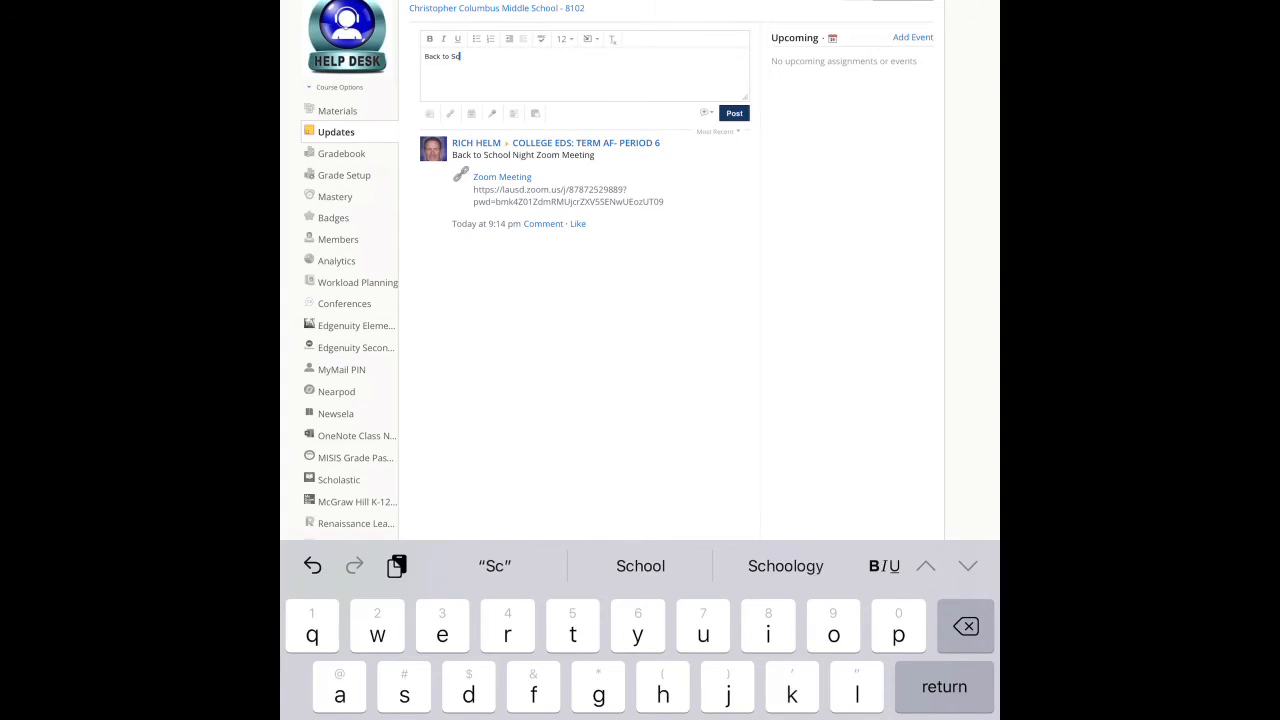
pyautogui.write('hool Ni')
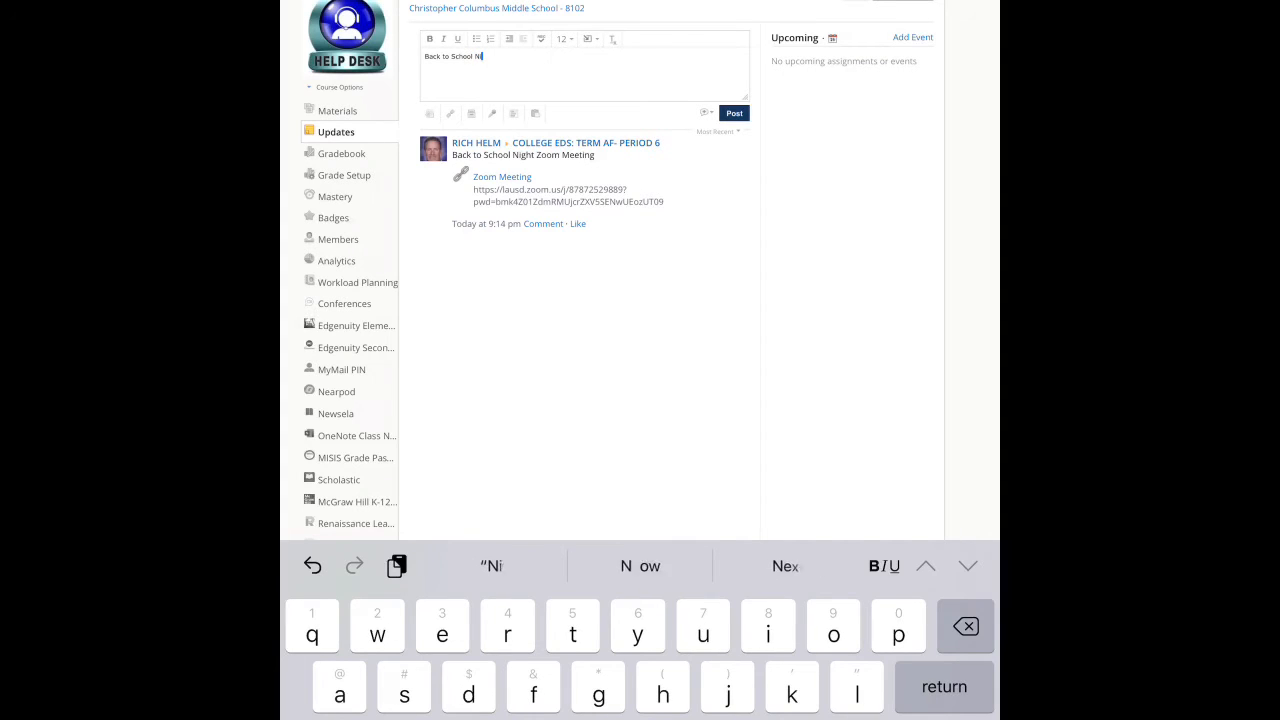
pyautogui.write('ght ')
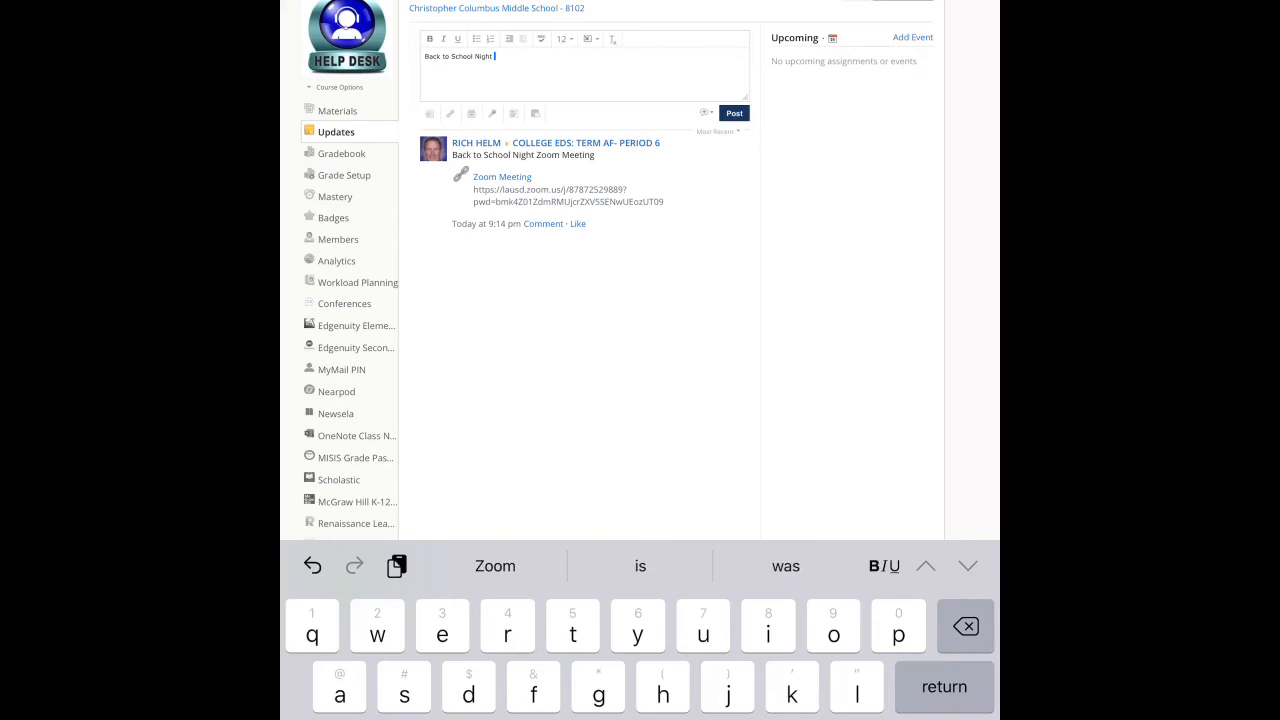
pyautogui.write('Sign-')
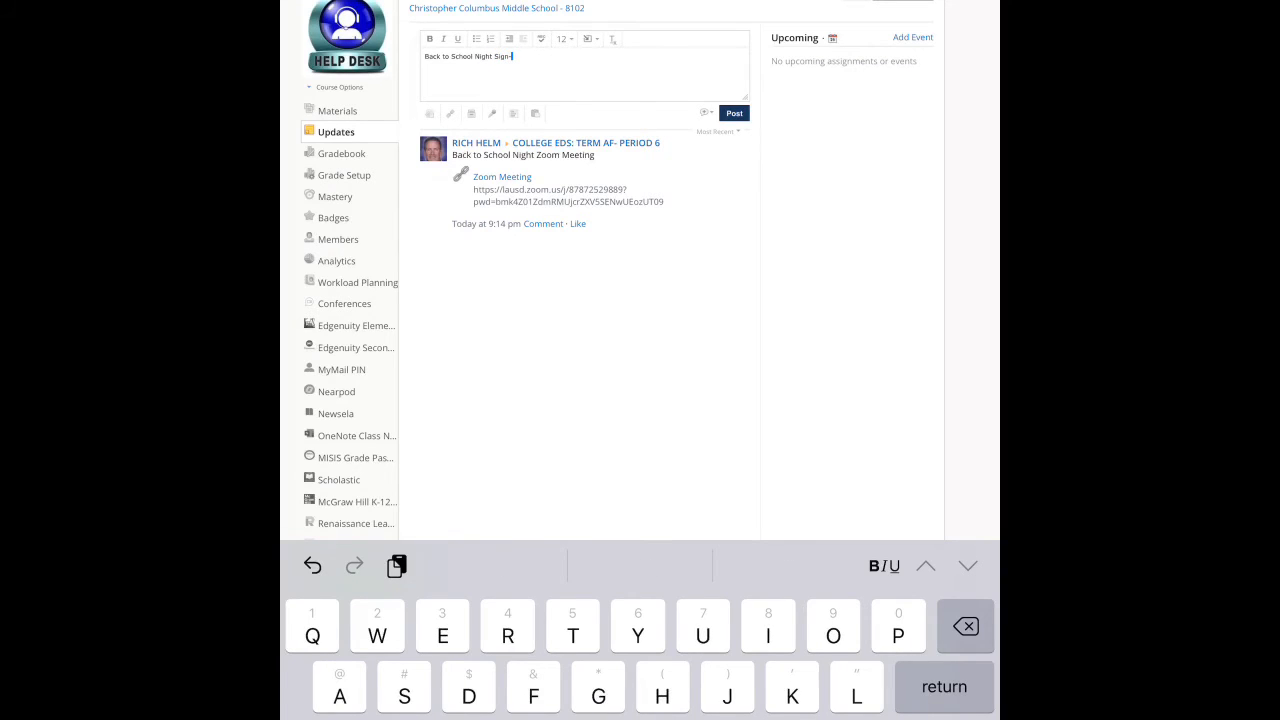
pyautogui.write('In')
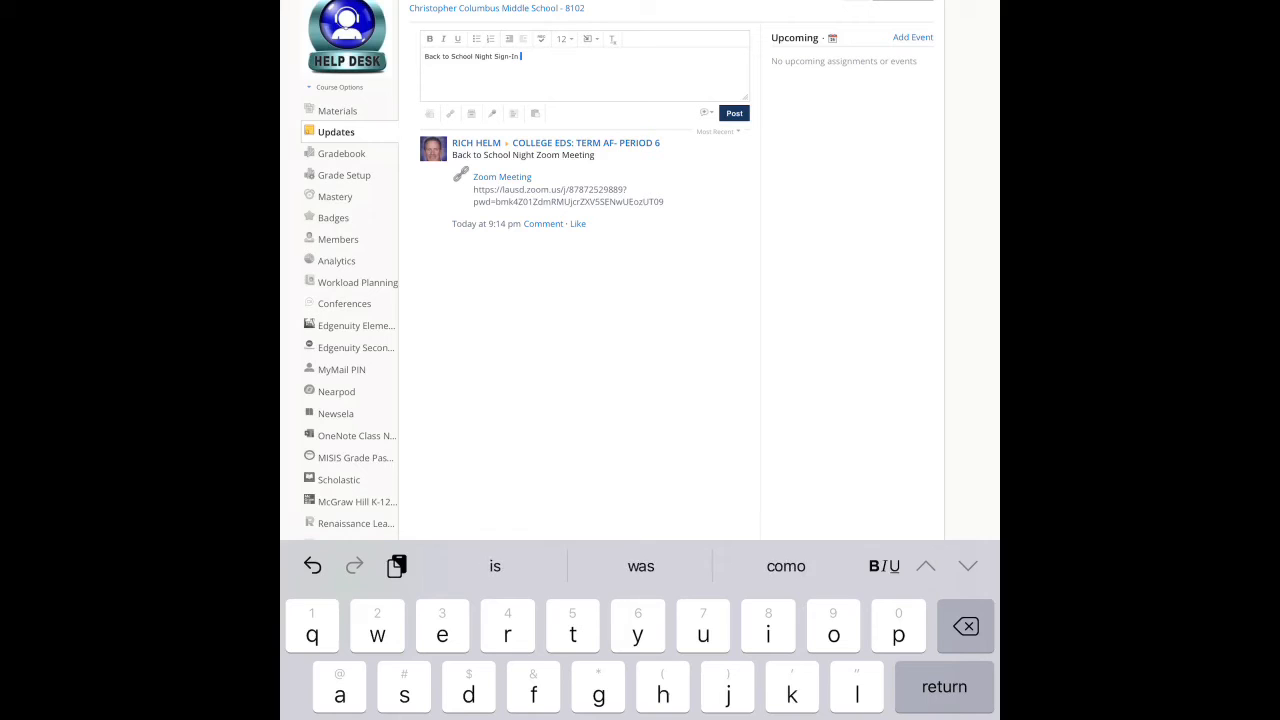
pyautogui.write(' Form')
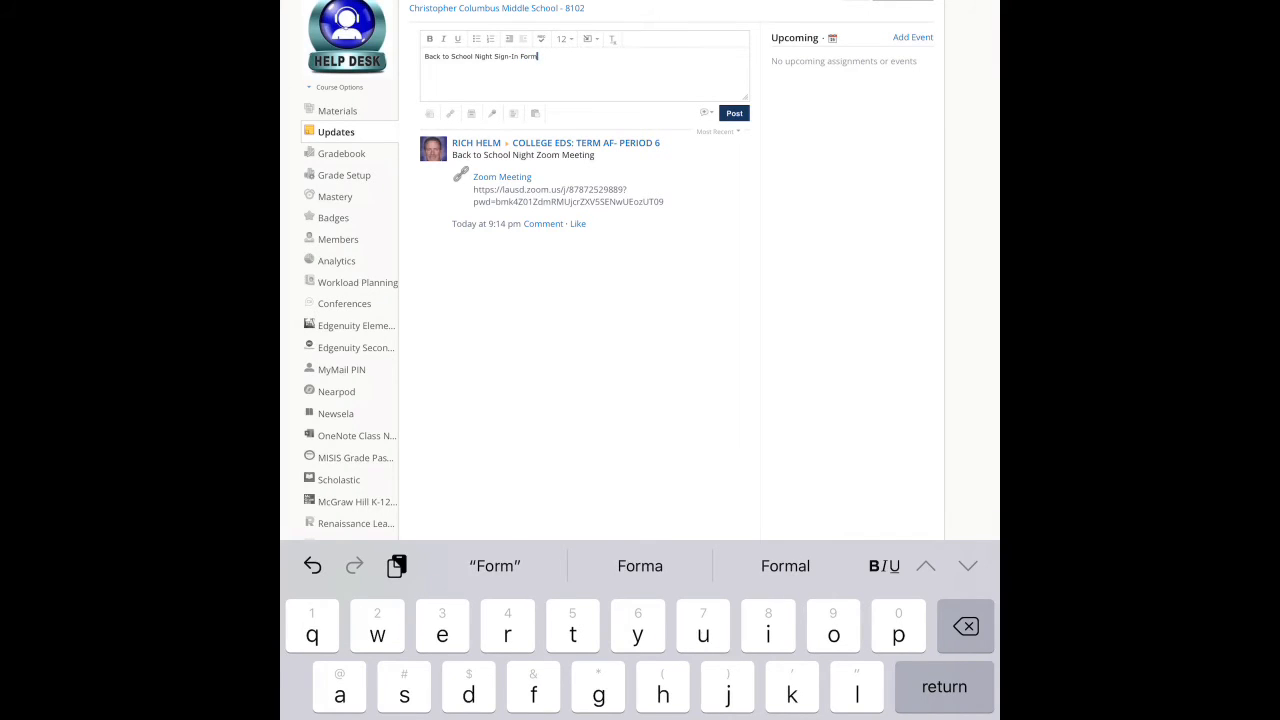
# Step: Attach the copied sign-in link to the new post with the title "Sign-In" and publish the update
pyautogui.click(450, 114)
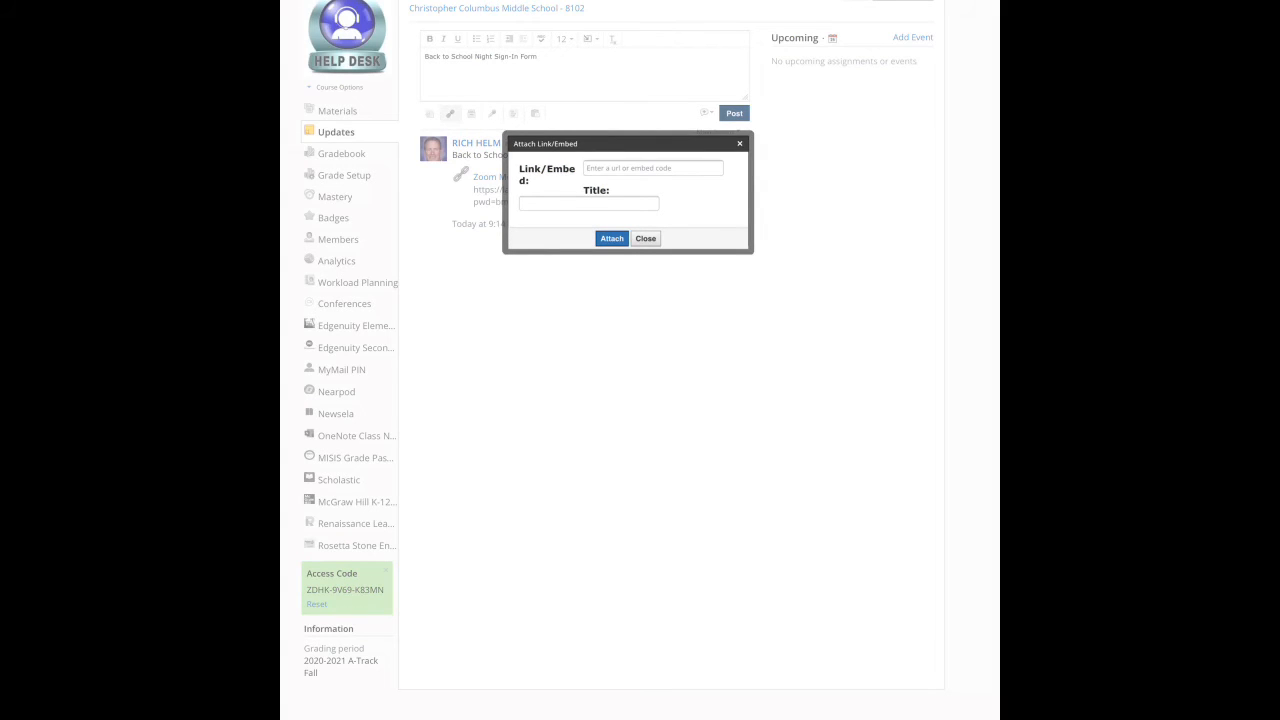
pyautogui.click(653, 168)
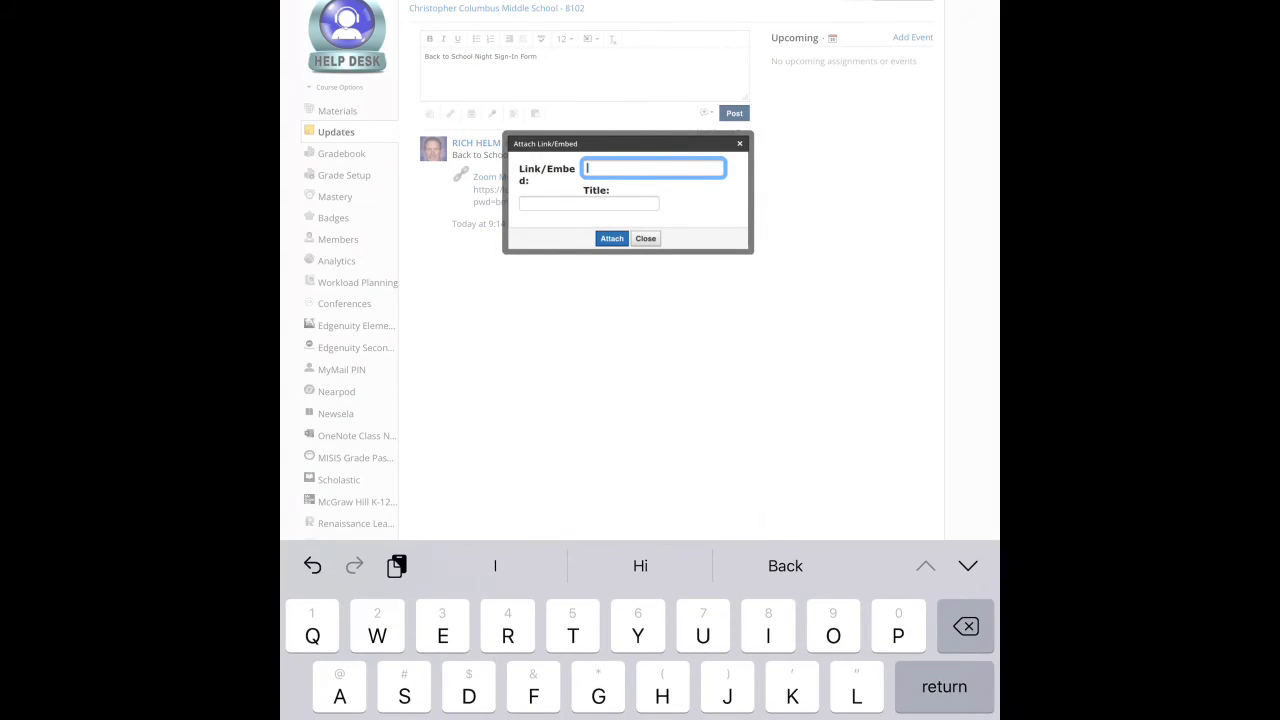
pyautogui.click(653, 168)
pyautogui.click(630, 129)
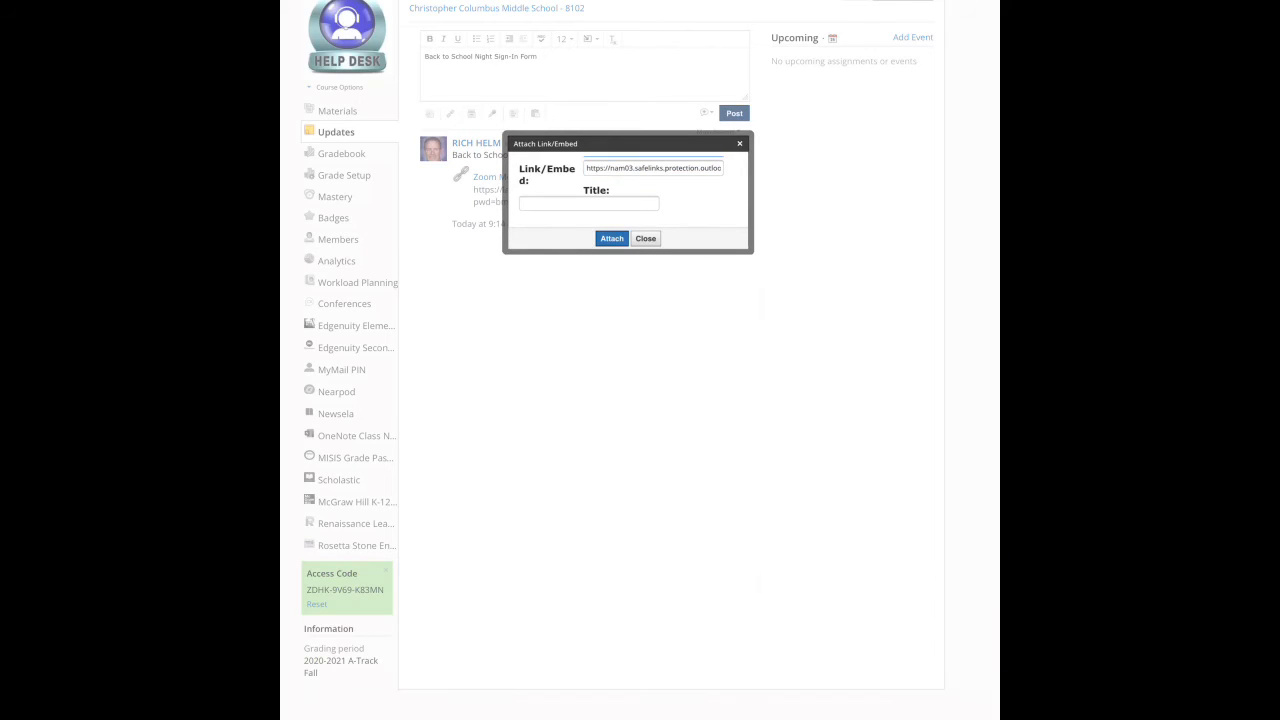
pyautogui.click(589, 204)
pyautogui.write('Sig')
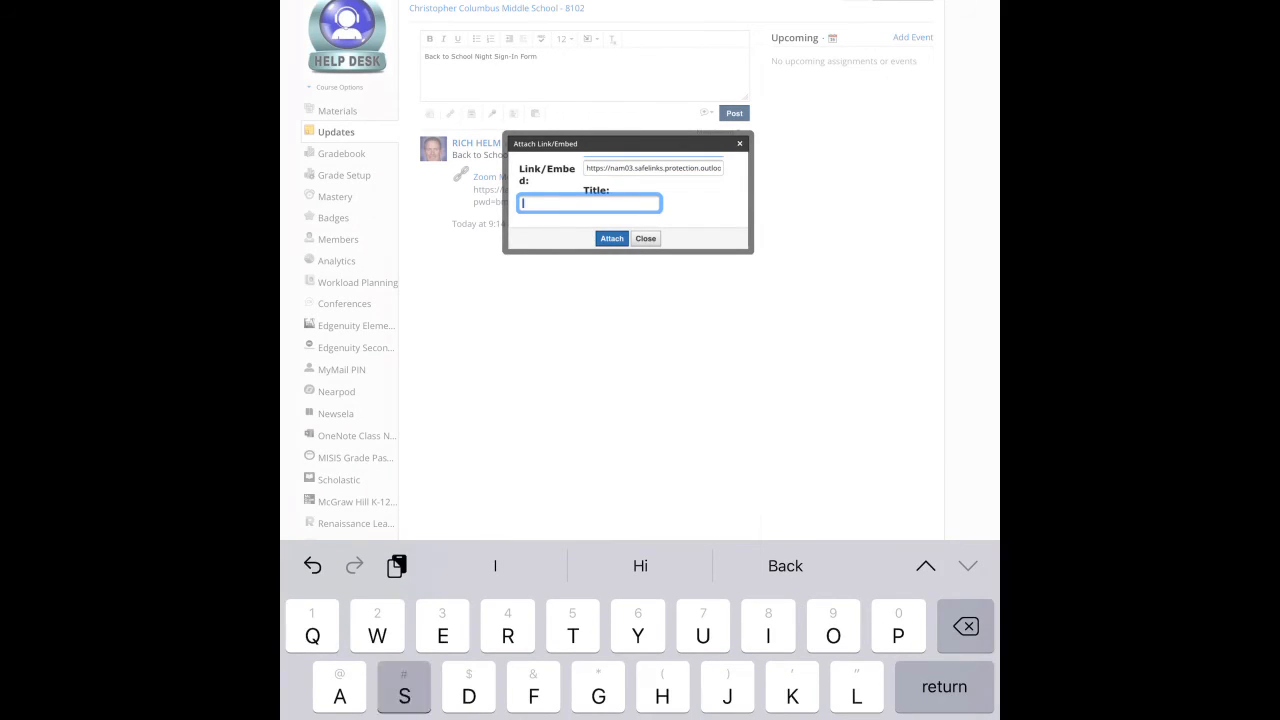
pyautogui.write('n-I')
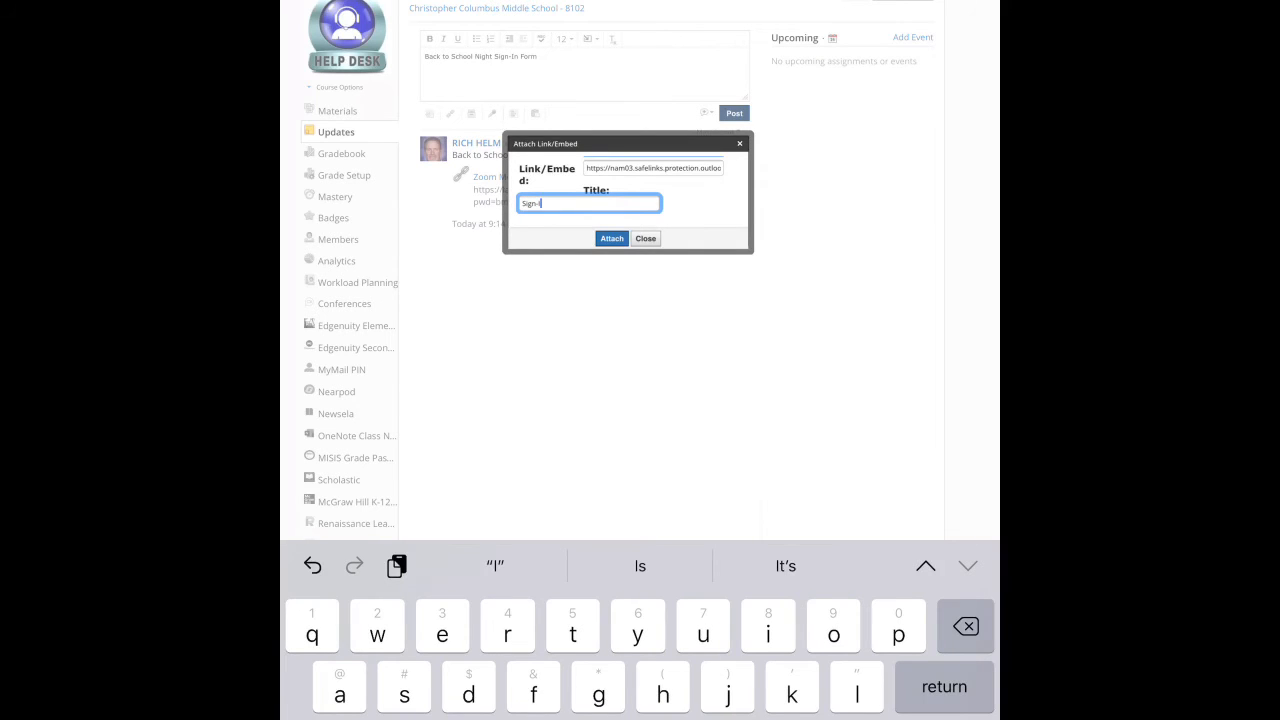
pyautogui.write('n')
pyautogui.click(612, 239)
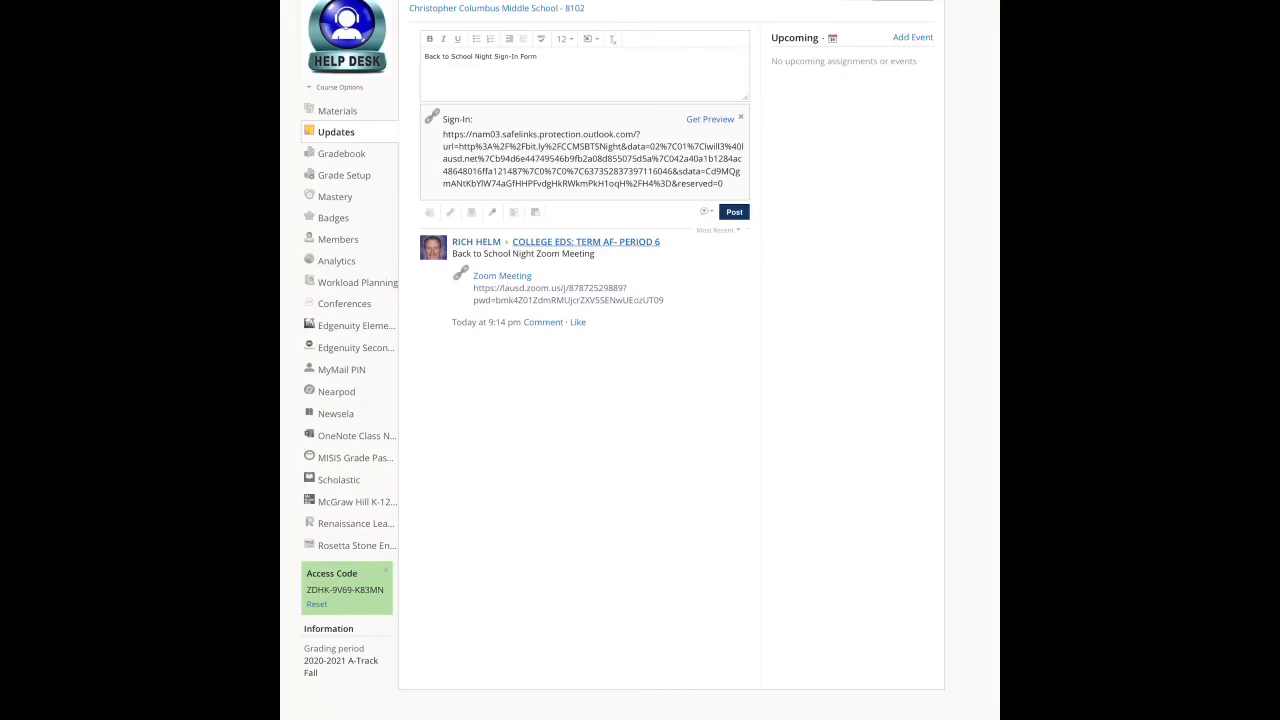
pyautogui.click(734, 212)
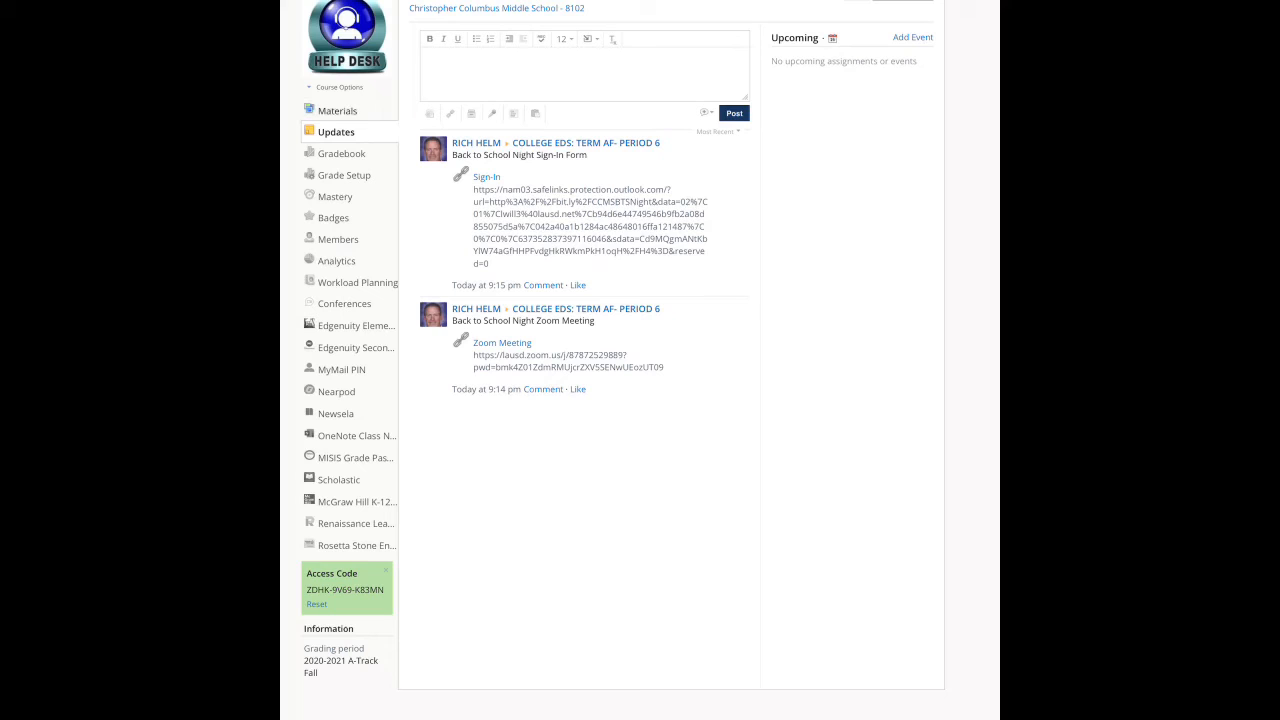
# Step: Open the Back to School Night meeting from Zoom Meetings in the course materials and copy its join URL
pyautogui.click(337, 111)
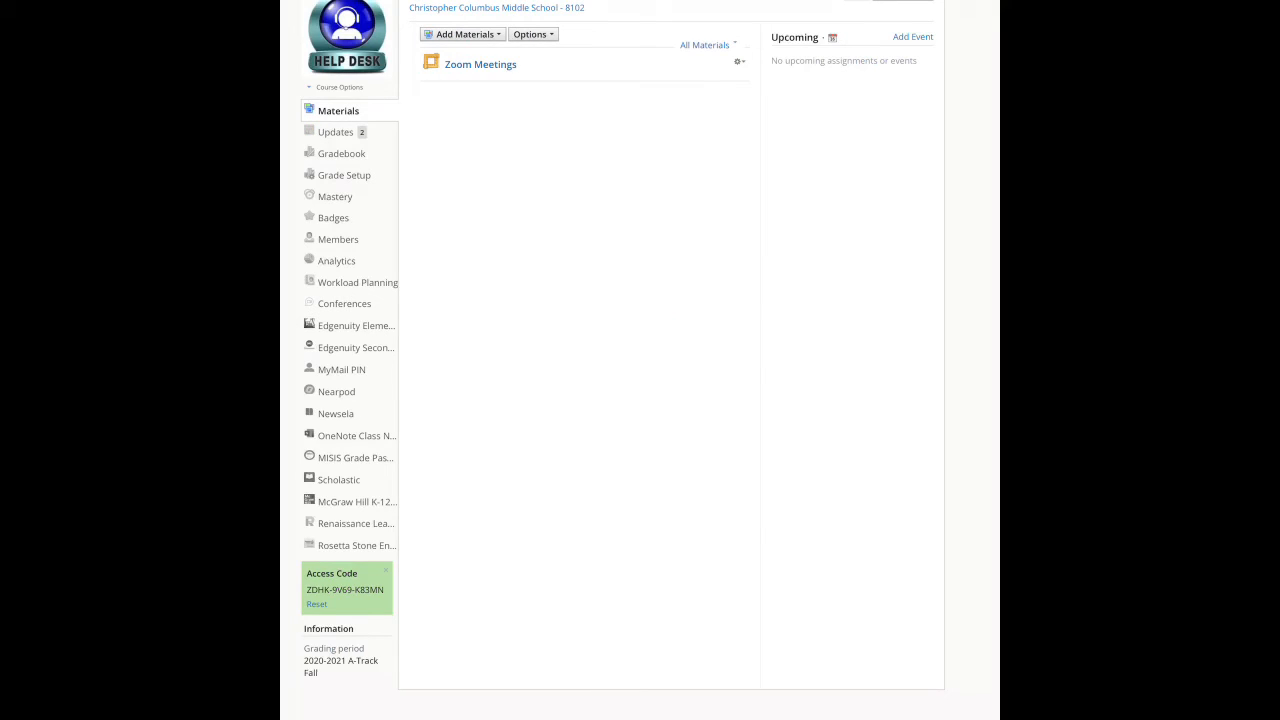
pyautogui.click(480, 64)
pyautogui.click(480, 64)
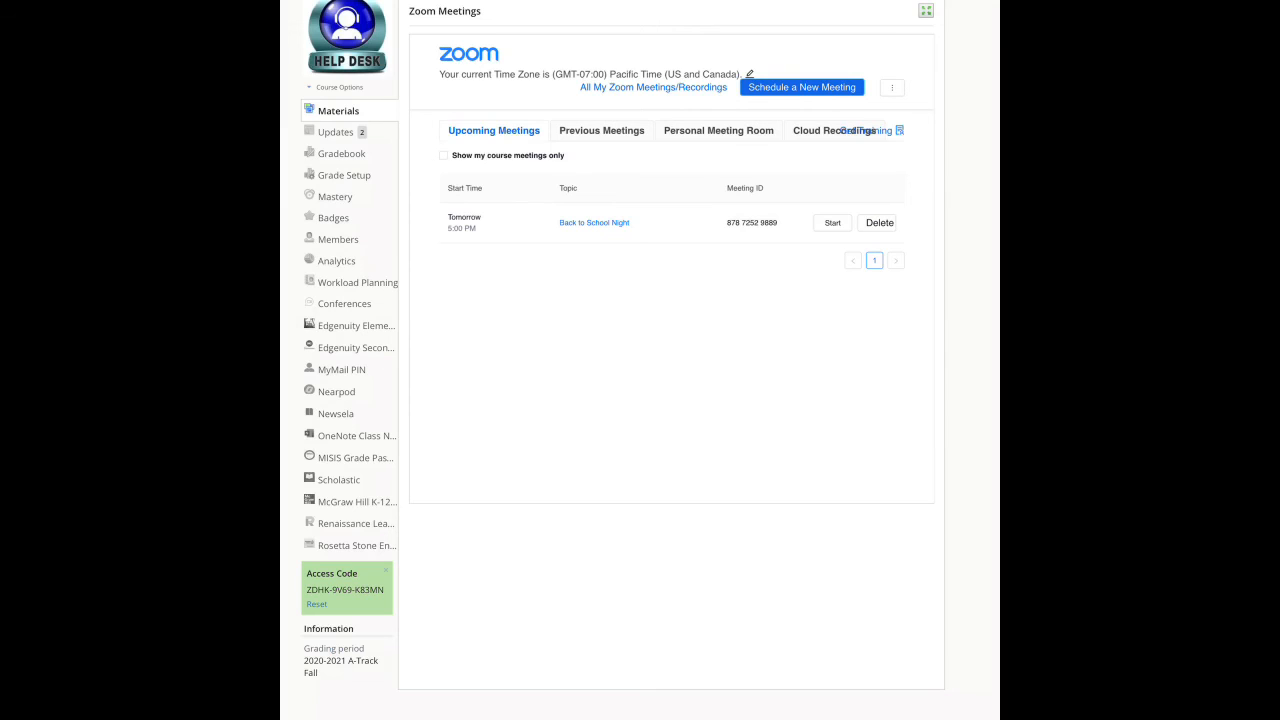
pyautogui.click(594, 223)
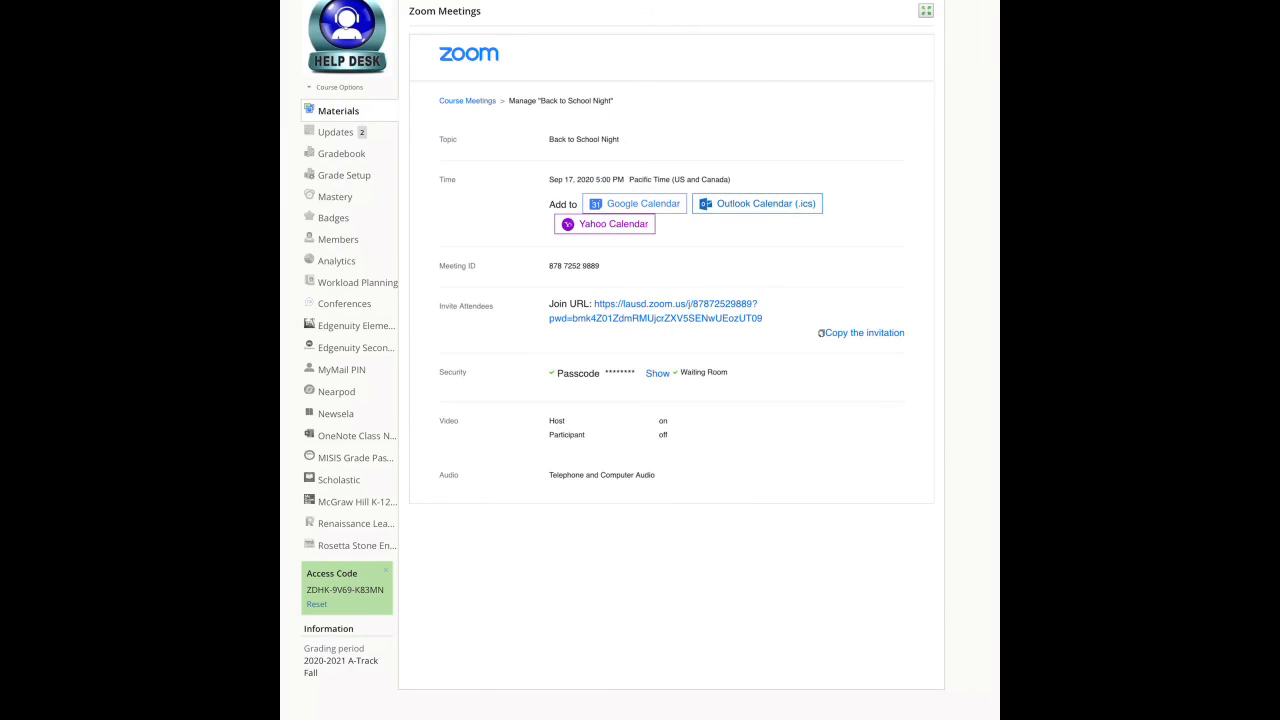
pyautogui.rightClick(672, 311)
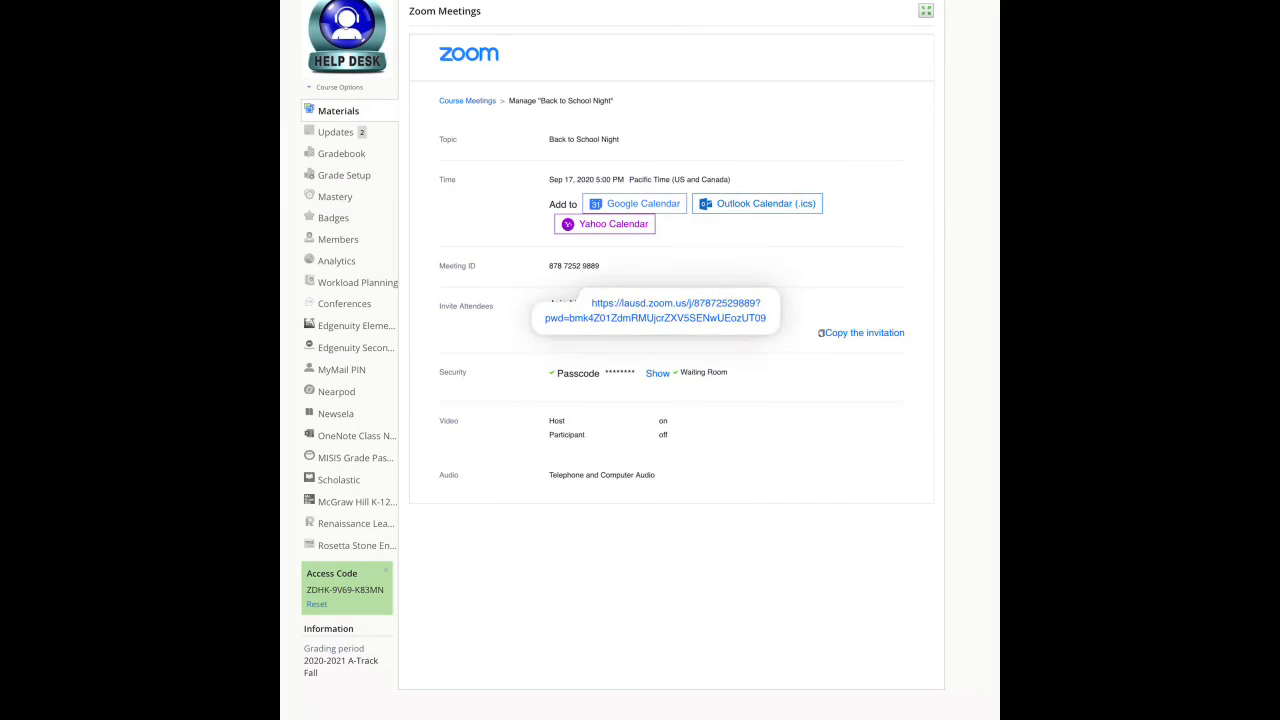
pyautogui.click(415, 276)
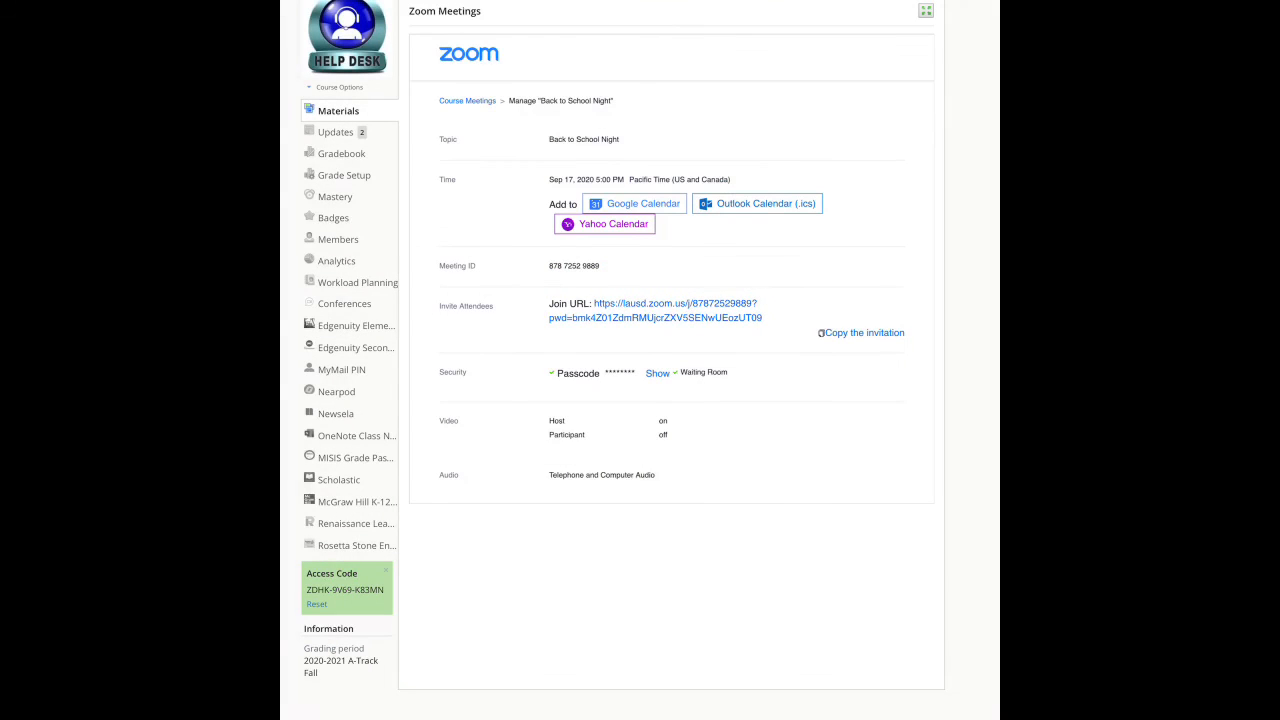
# Step: Open the list of courses from the Back to School Night meeting page
pyautogui.click(430, 3)
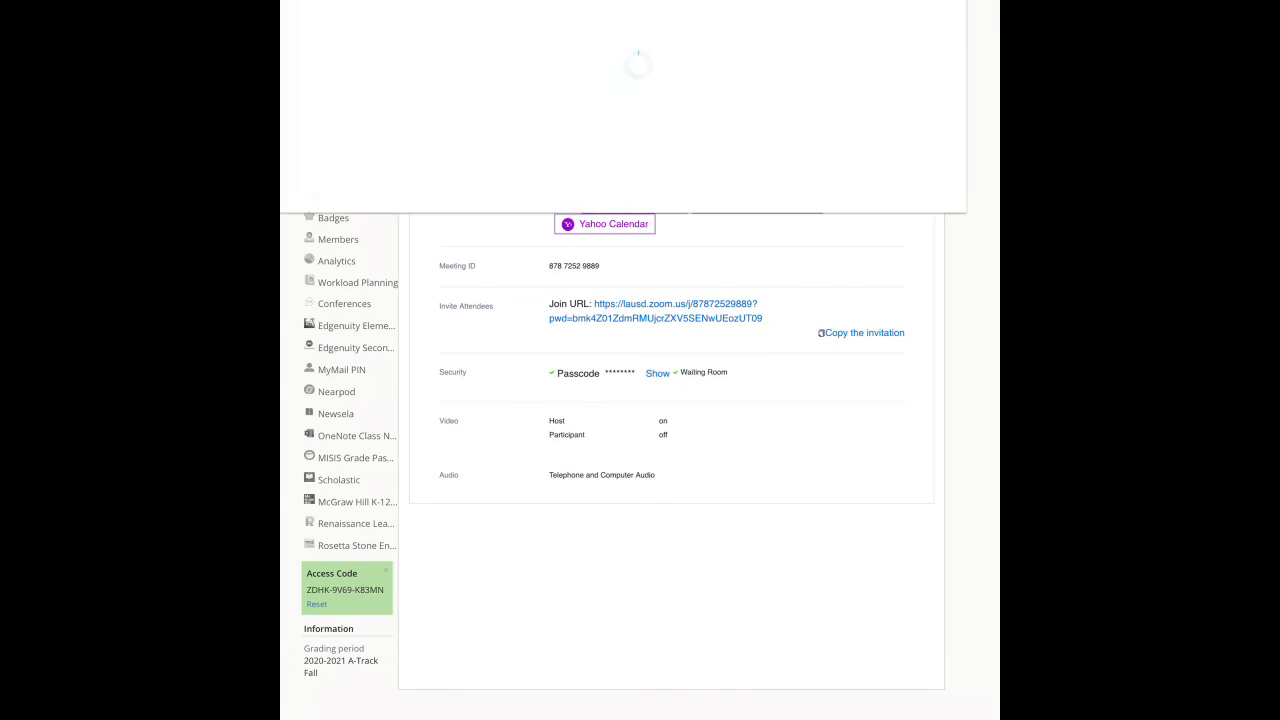